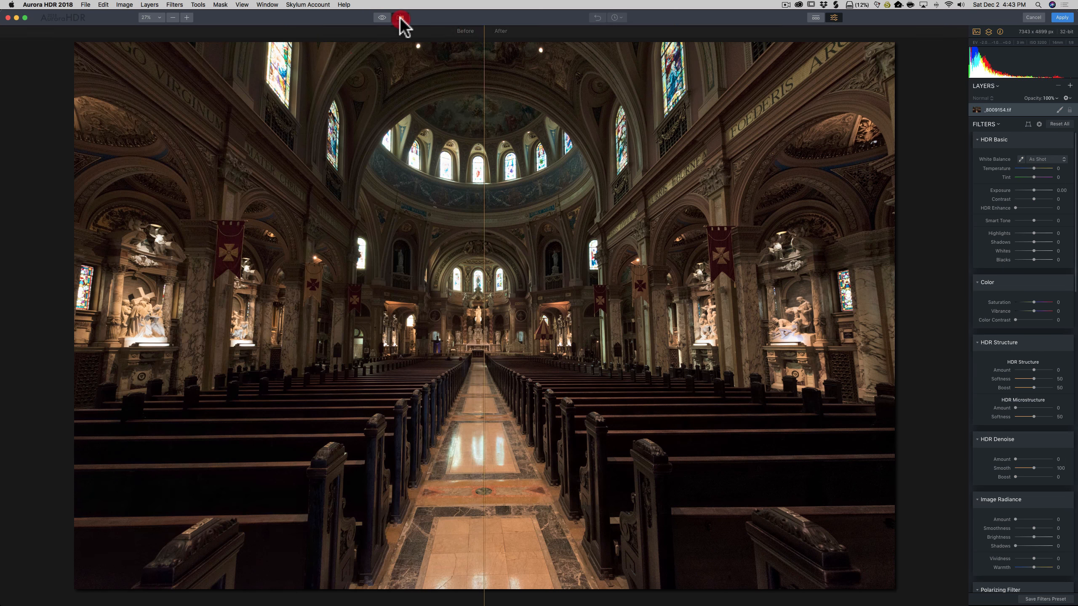
Compare the original and edited photo with the split before/after divider, and return to the single-image view
left_click_drag(483, 87, 507, 108)
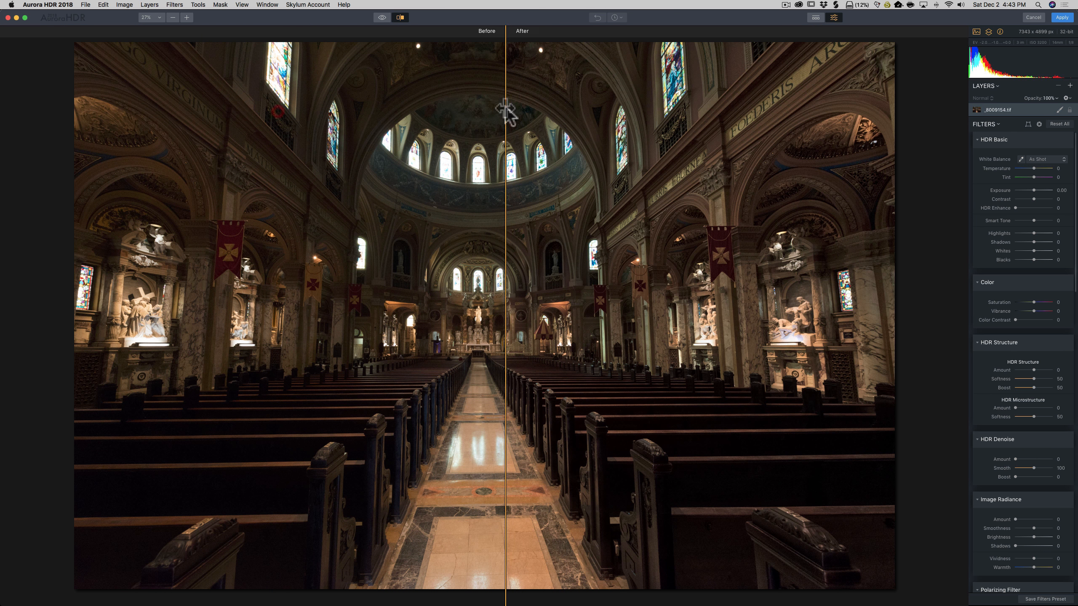
left_click(400, 18)
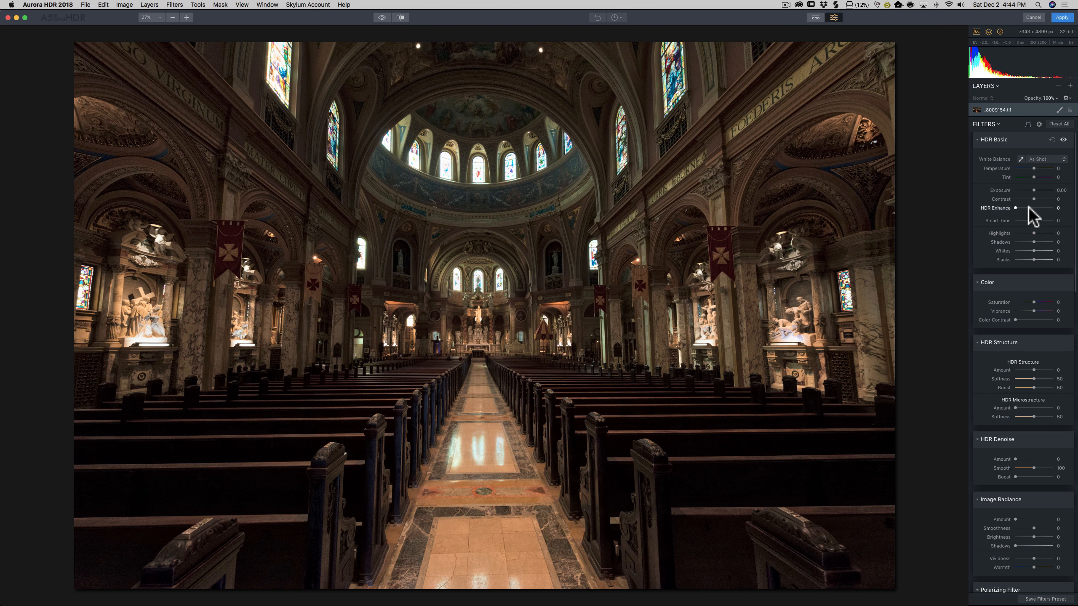
In HDR Basic, set HDR Enhance to 50, Smart Tone to 33, Highlights to -100, Shadows to -15, Whites to -100 and Blacks to -28
left_click_drag(1017, 208, 975, 244)
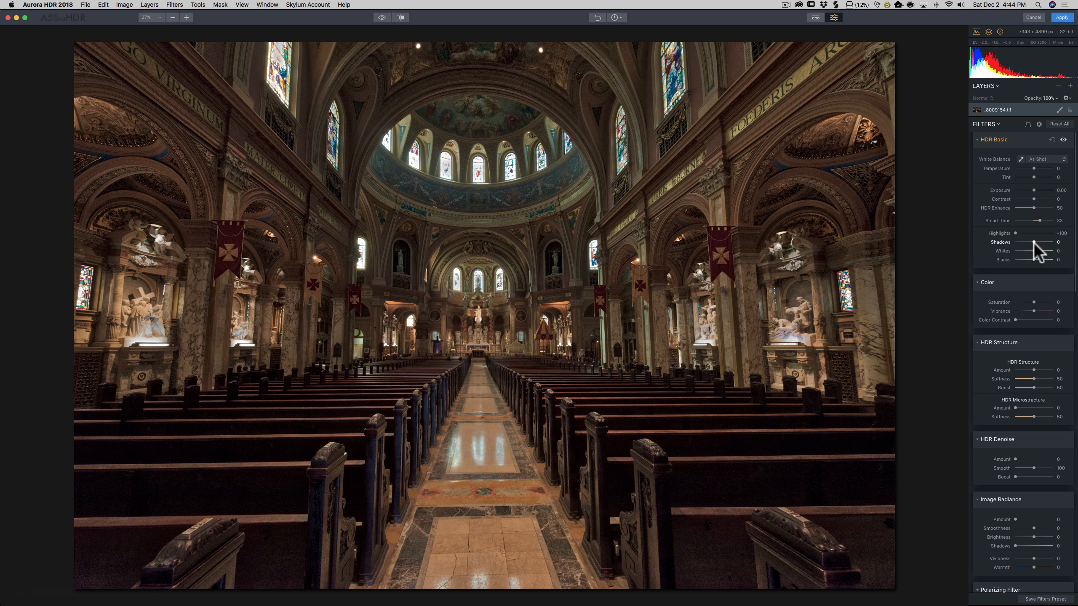
left_click_drag(1034, 242, 1030, 243)
left_click_drag(1034, 252, 1006, 259)
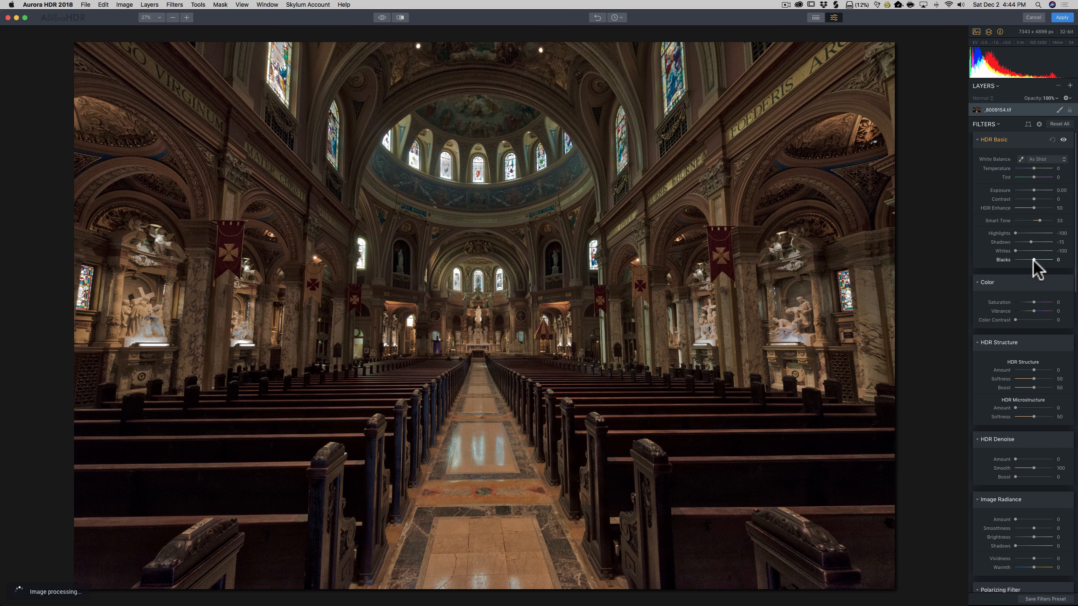
left_click_drag(1033, 259, 1033, 260)
key("alt")
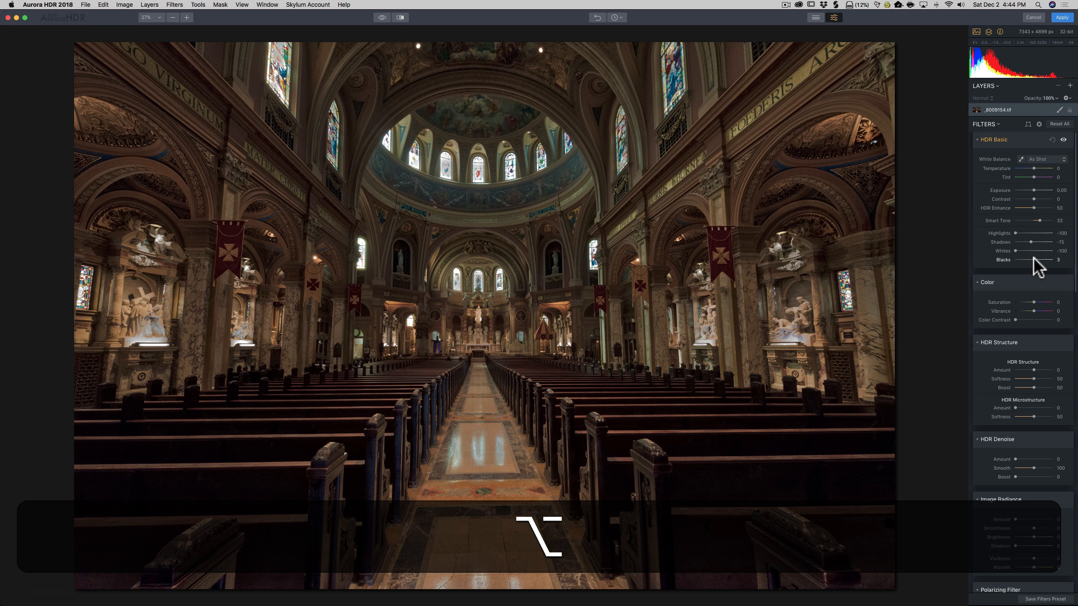
left_click_drag(1033, 258, 1026, 258)
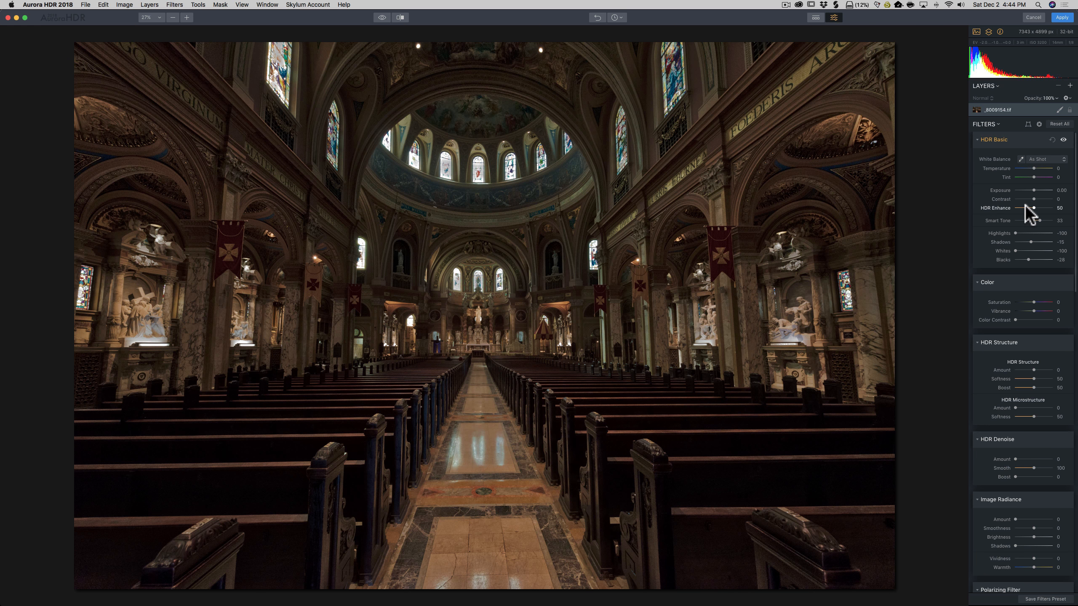
In the Color filter, set Saturation to 12 and Vibrance to 35
scroll(1005, 269, "down", 5)
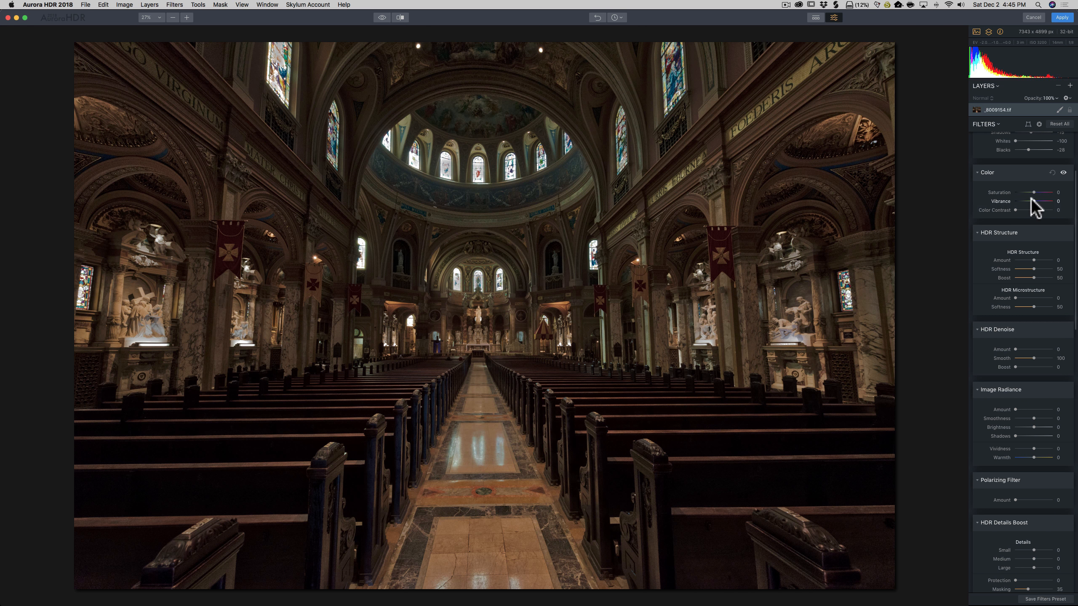
left_click_drag(1032, 200, 1036, 192)
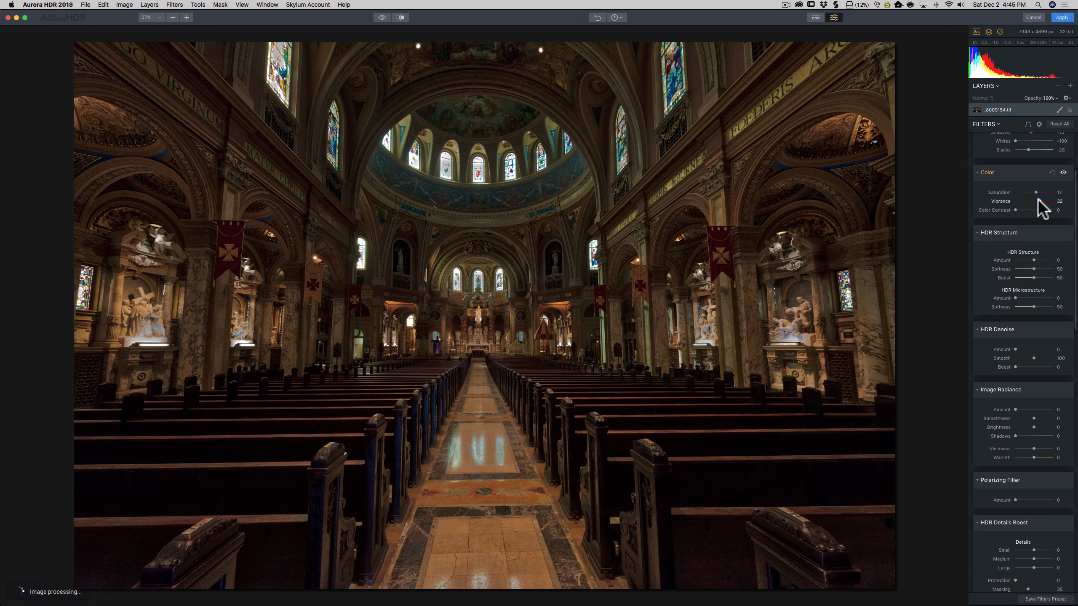
left_click_drag(1037, 198, 1037, 200)
In the HDR Structure filter, set the structure Amount to 8, Softness to 0 and Boost to 100
scroll(1029, 181, "down", 3)
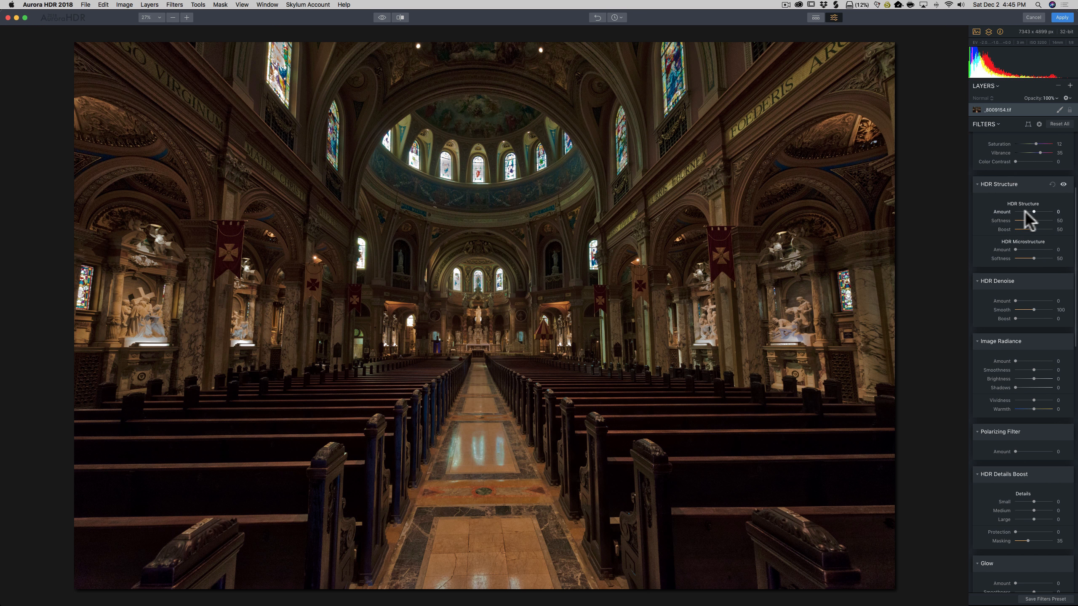
mouse_move(1032, 211)
left_mouse_down()
mouse_move(1058, 213)
mouse_move(1035, 211)
left_mouse_up()
left_click_drag(1032, 210, 1033, 211)
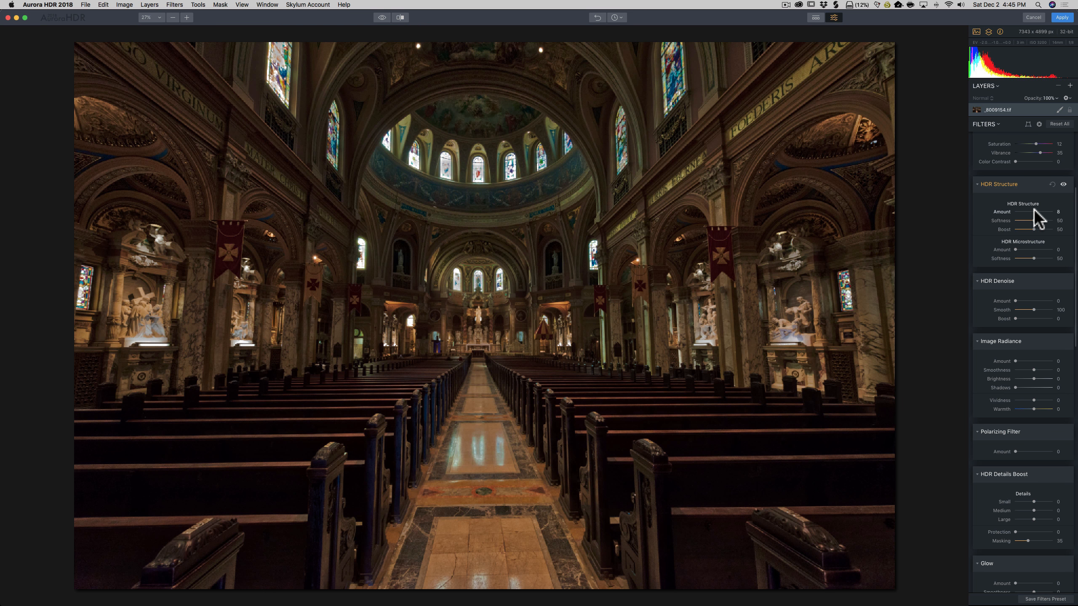
left_click_drag(1033, 209, 1034, 209)
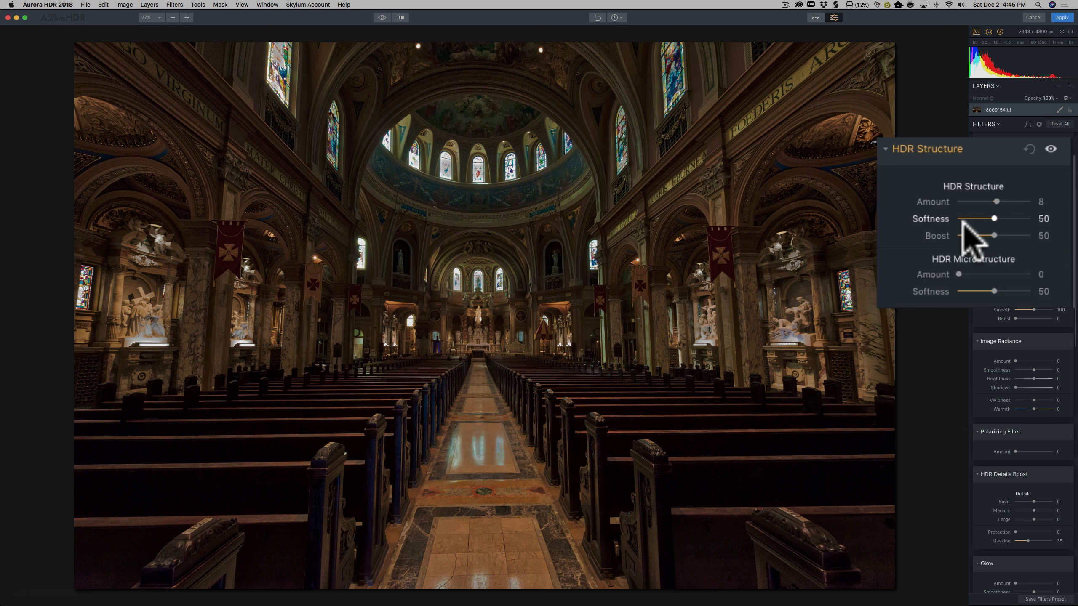
left_click_drag(994, 219, 957, 218)
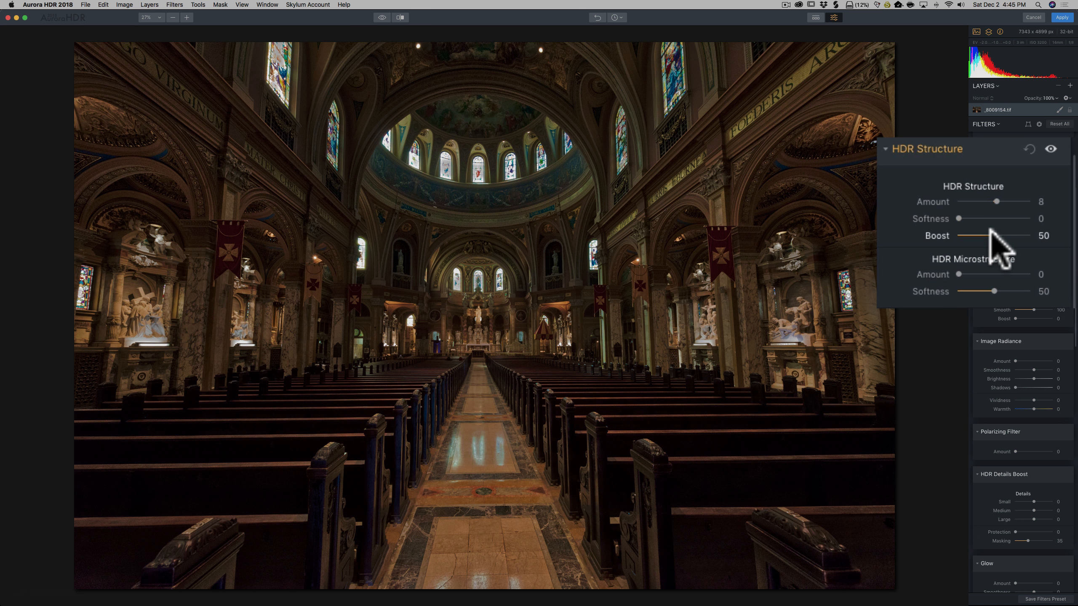
left_click_drag(991, 235, 1050, 242)
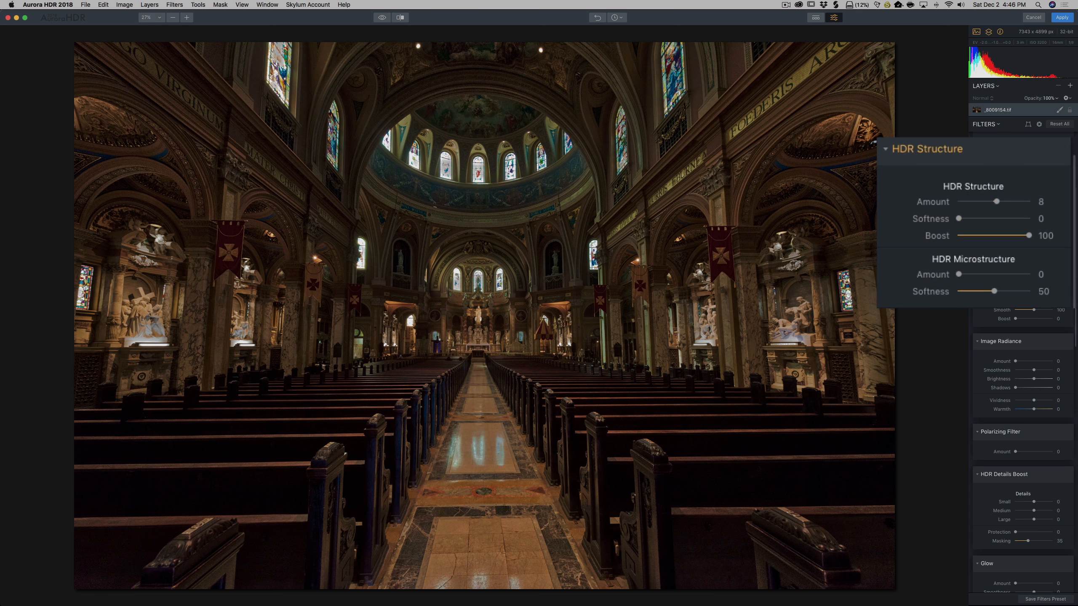
Set the HDR Microstructure Amount to 10 and its Softness to 0
scroll(895, 193, "up", 3)
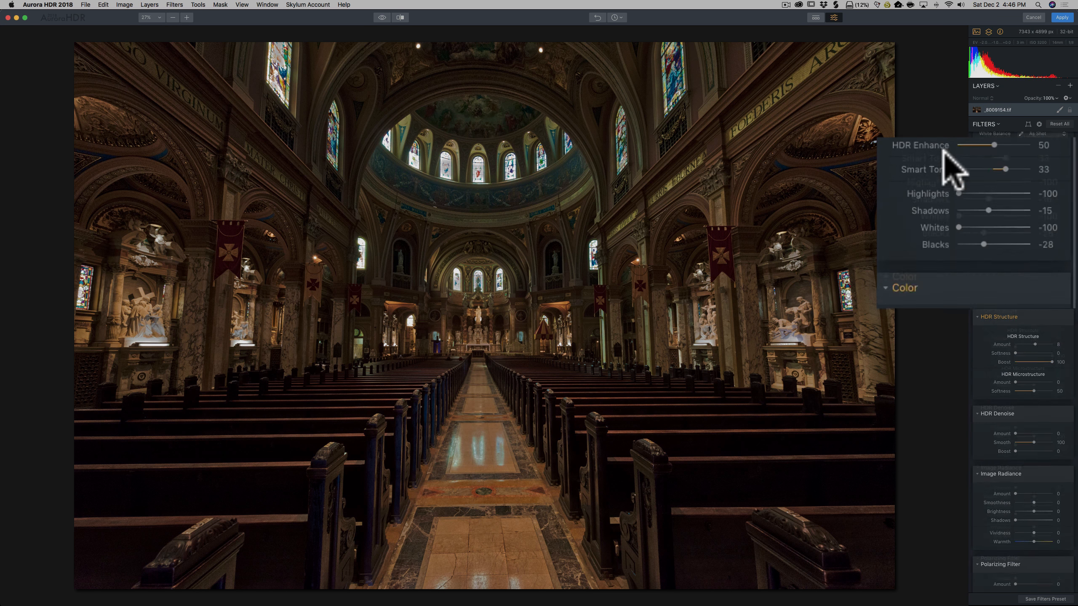
scroll(957, 301, "down", 5)
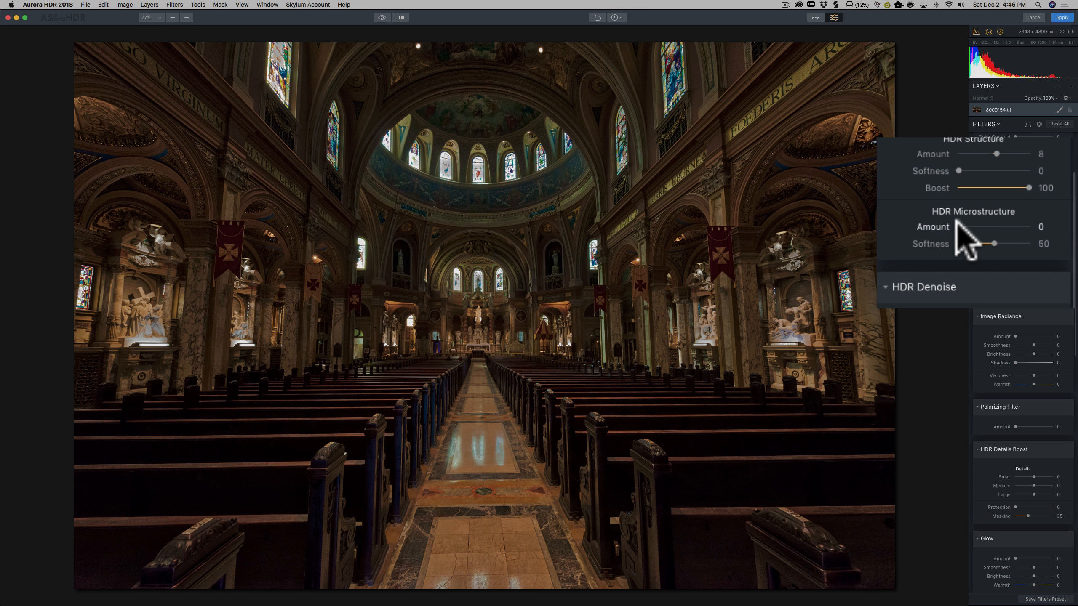
left_click_drag(958, 222, 941, 246)
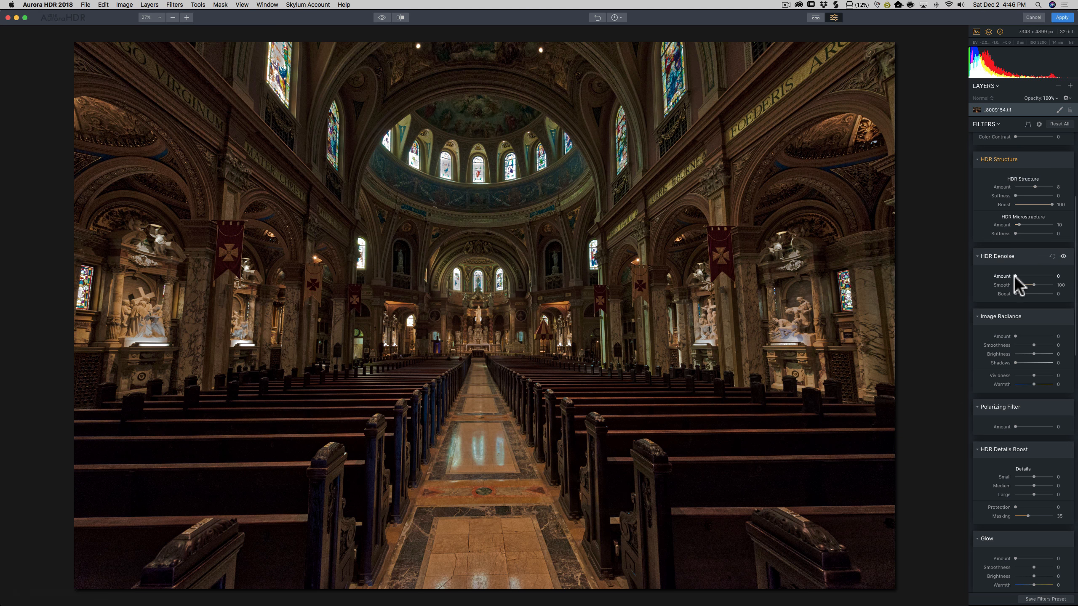
left_click_drag(1014, 276, 1003, 281)
Try the Image Radiance filter with Amount 36, Smoothness -13, Brightness 47 and Shadows 86
scroll(1002, 280, "down", 3)
scroll(1002, 280, "down", 3)
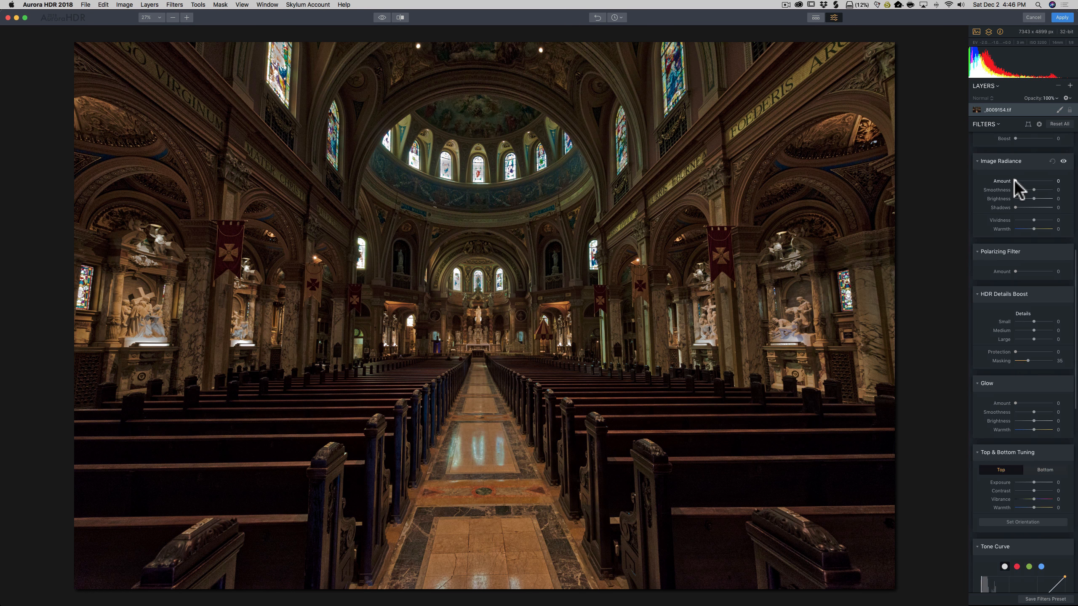
left_click_drag(1015, 181, 882, 164)
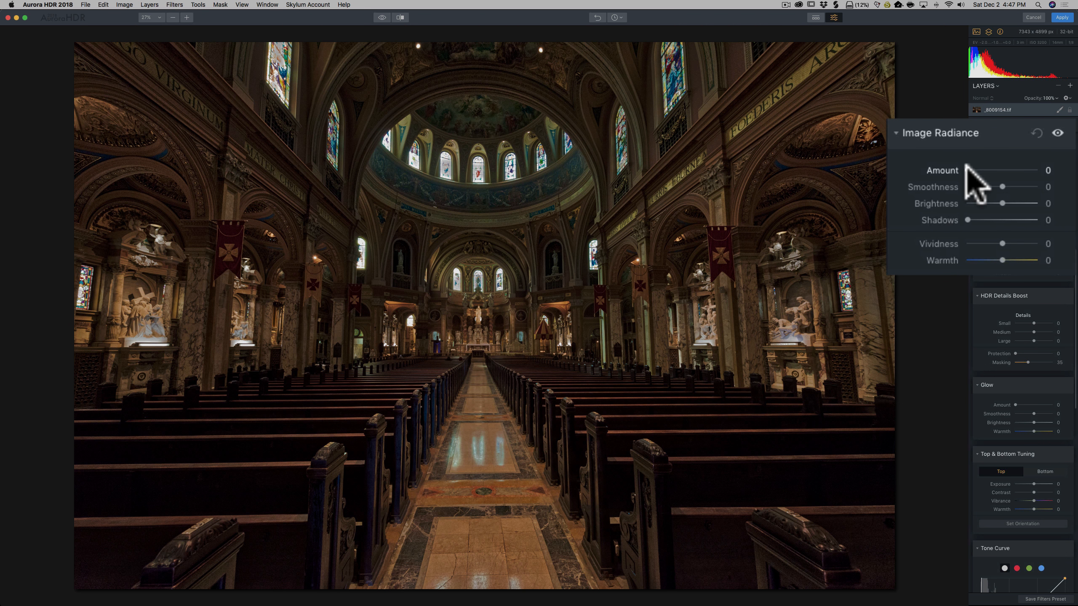
left_click_drag(967, 170, 982, 187)
left_click_drag(1013, 190, 1036, 187)
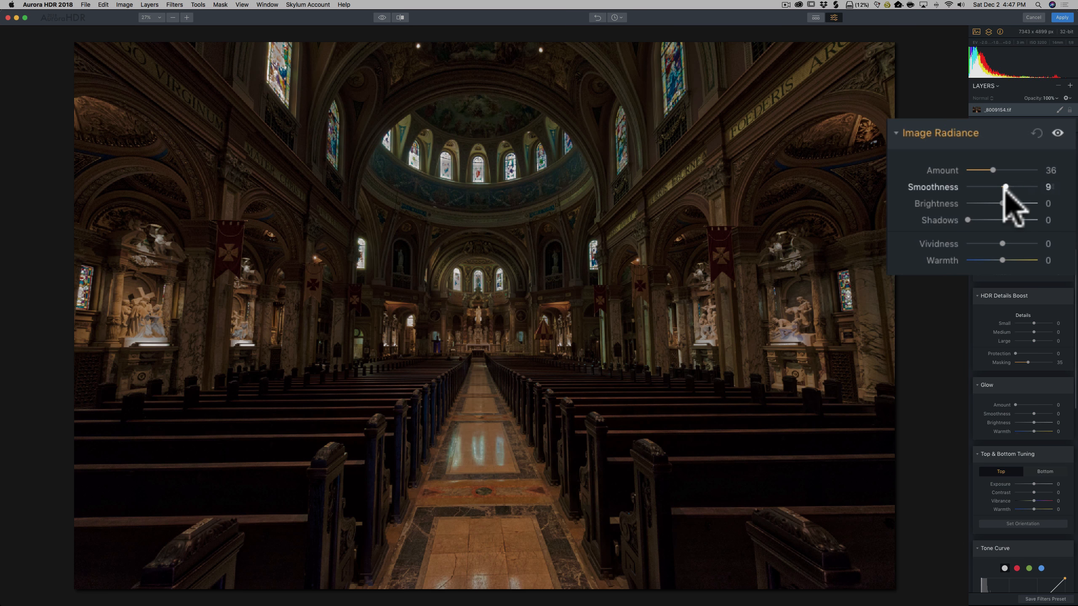
left_click_drag(997, 188, 1012, 205)
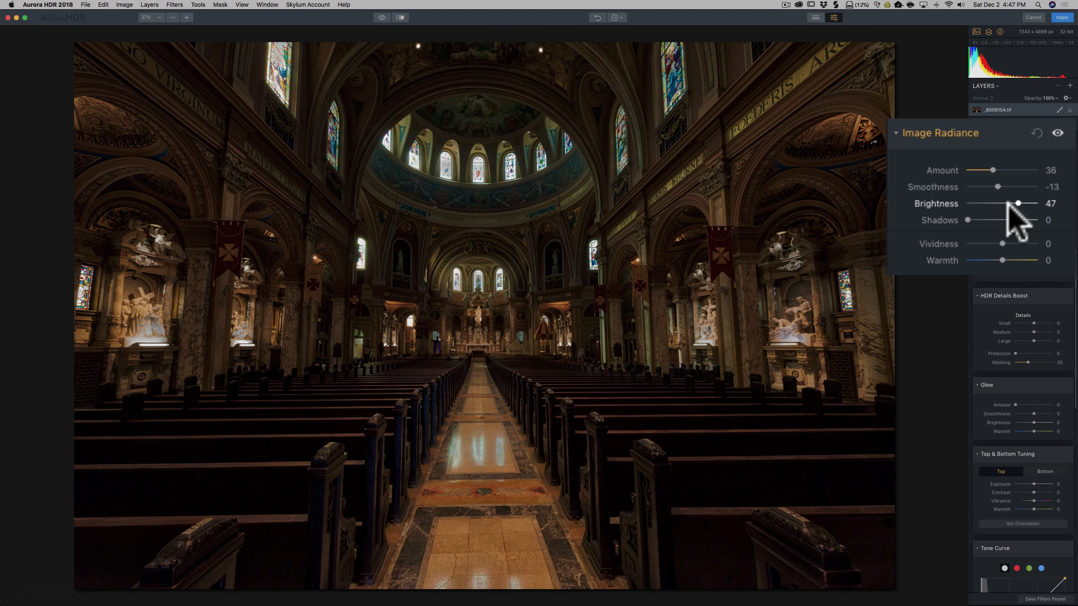
left_click_drag(967, 219, 1027, 220)
Reset the Image Radiance Brightness and Smoothness, try an Amount of 96, and reset the Amount to its default
double_click(939, 204)
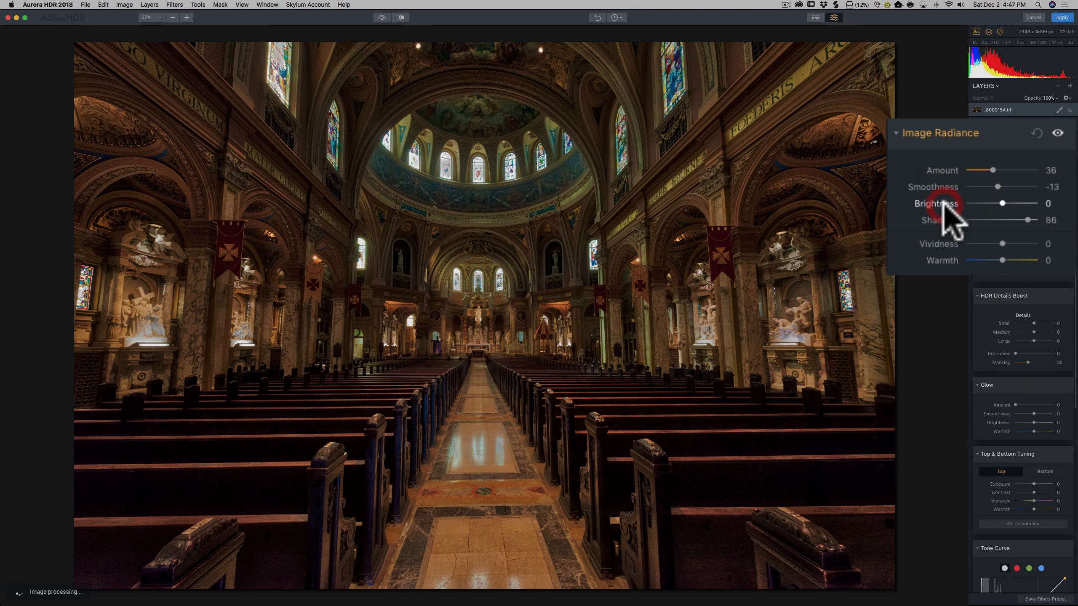
double_click(943, 187)
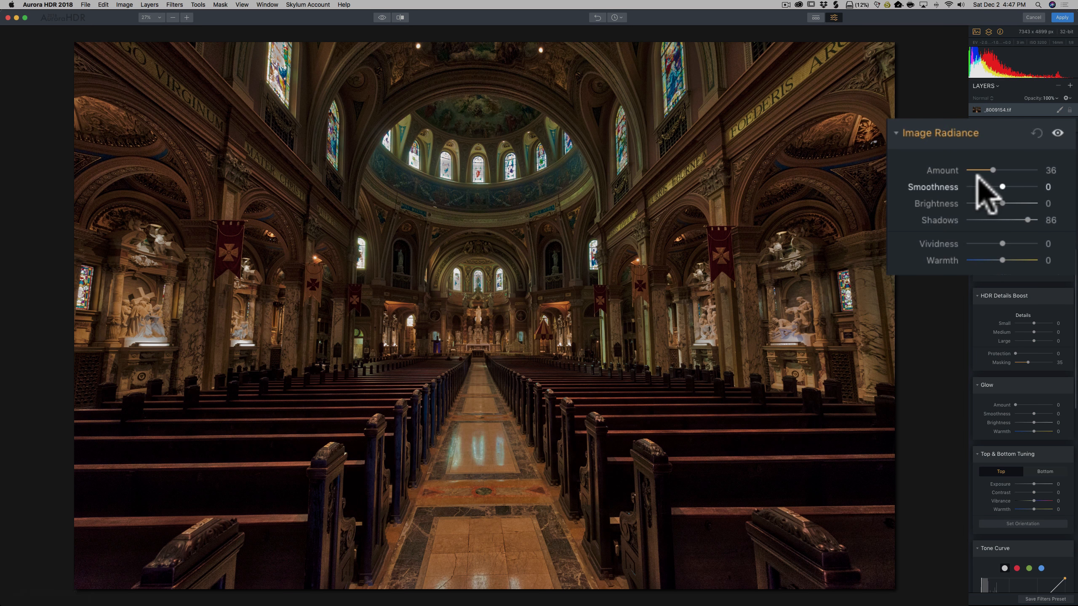
left_click_drag(992, 170, 1032, 170)
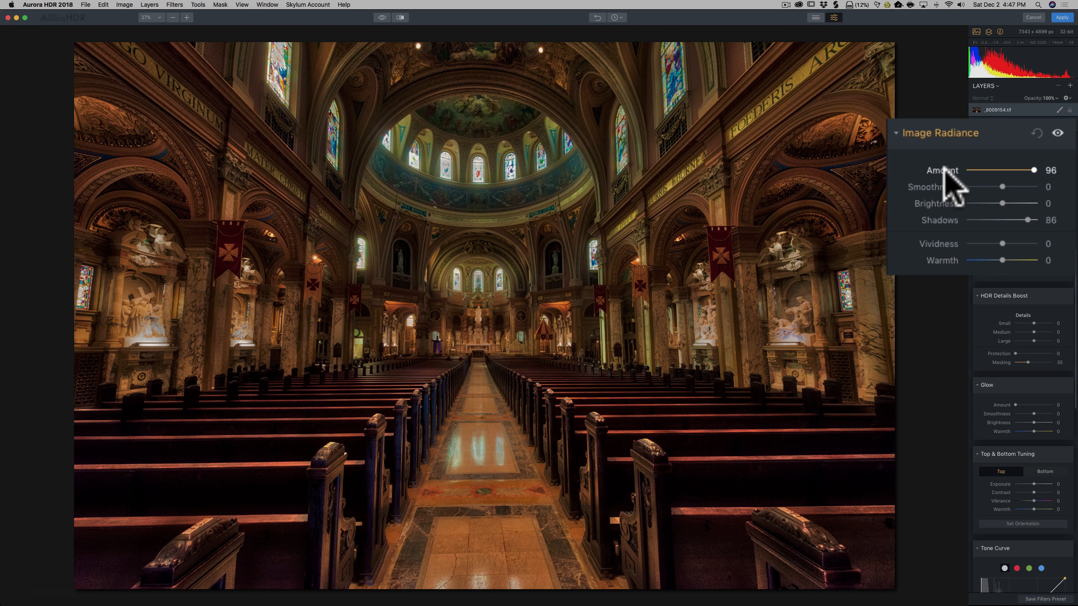
double_click(938, 170)
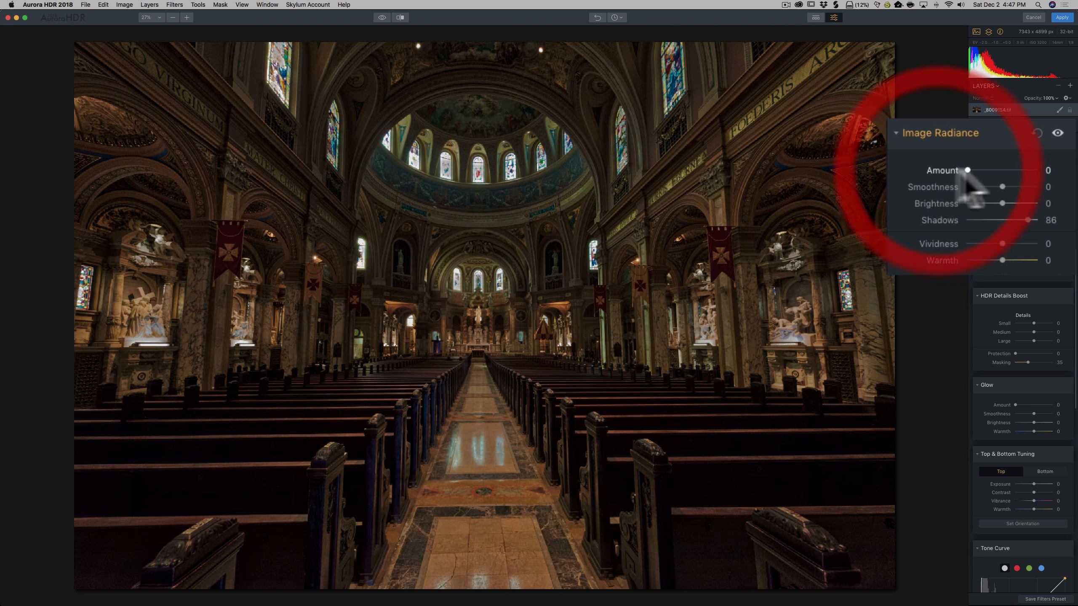
Try Image Radiance with Amount 76, Smoothness 52 and Brightness -86, and reset the whole filter
left_click_drag(967, 170, 1019, 187)
left_click_drag(1002, 203, 972, 203)
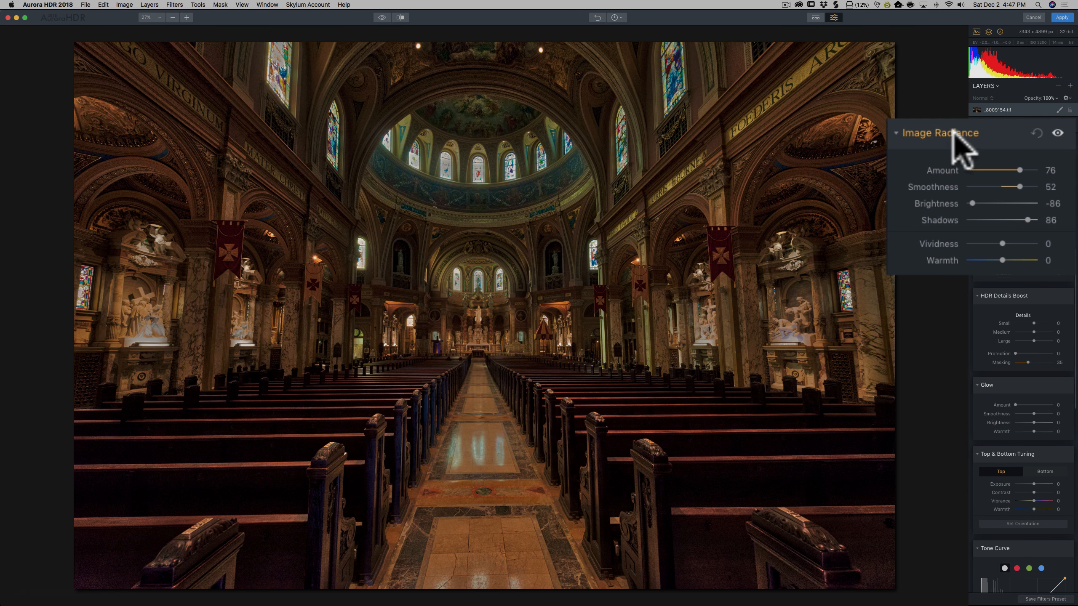
left_click(1037, 132)
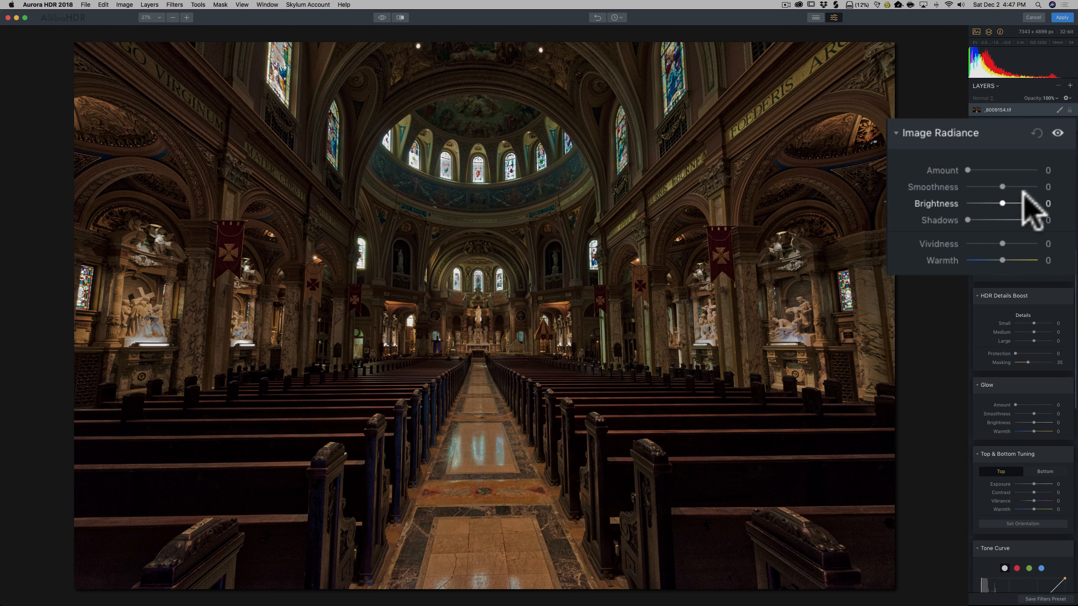
Try an Image Radiance Amount of 70, compare the photo with the filter off and on, and reset the filter
left_click_drag(968, 170, 1016, 169)
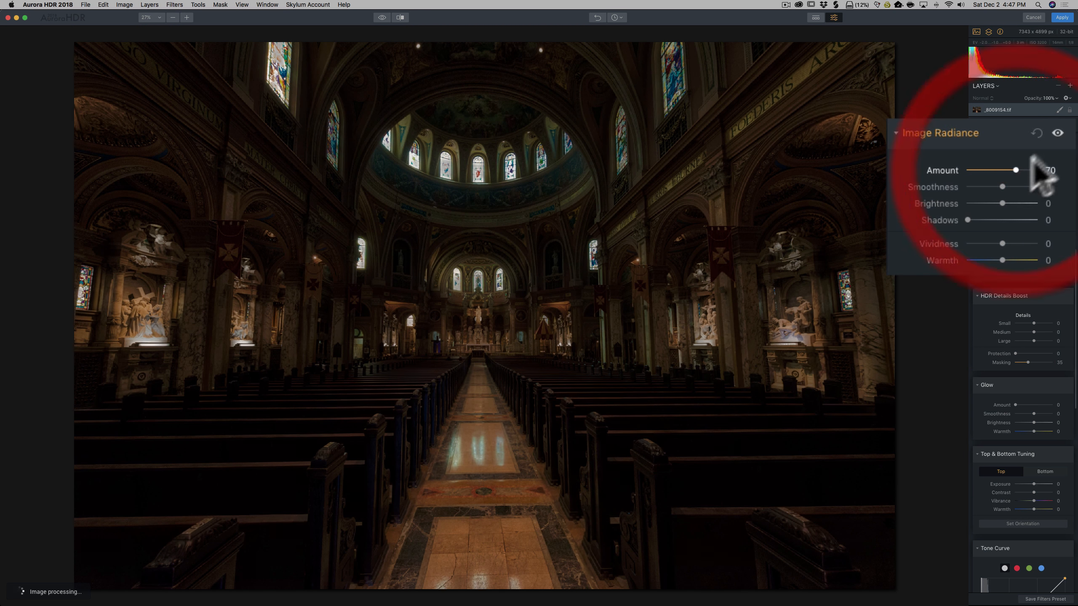
left_click(1057, 132)
left_click(1058, 133)
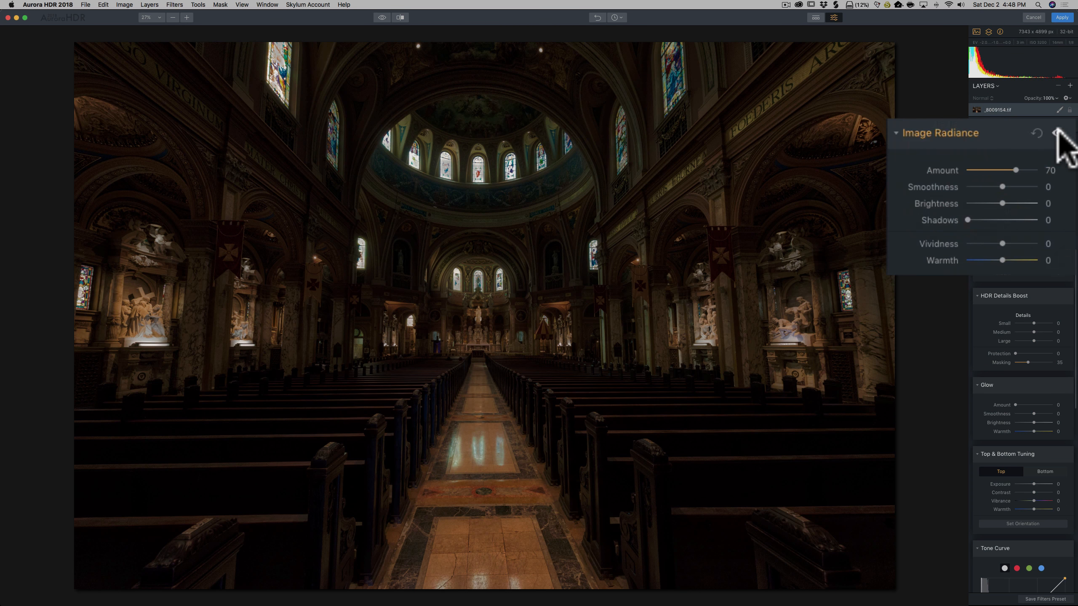
left_click(1057, 132)
left_click(1057, 132)
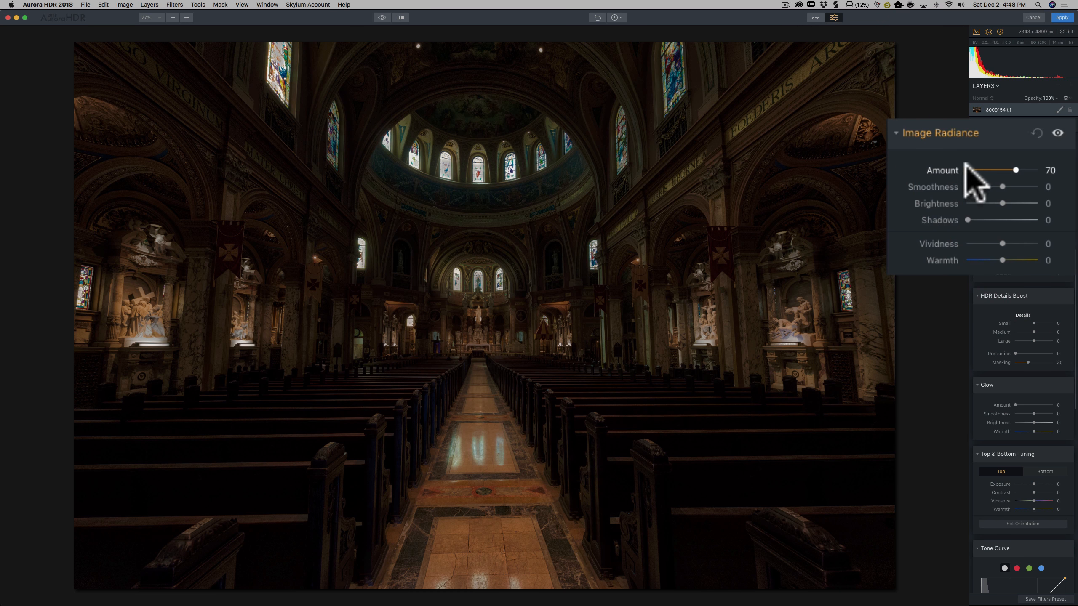
left_click(1036, 133)
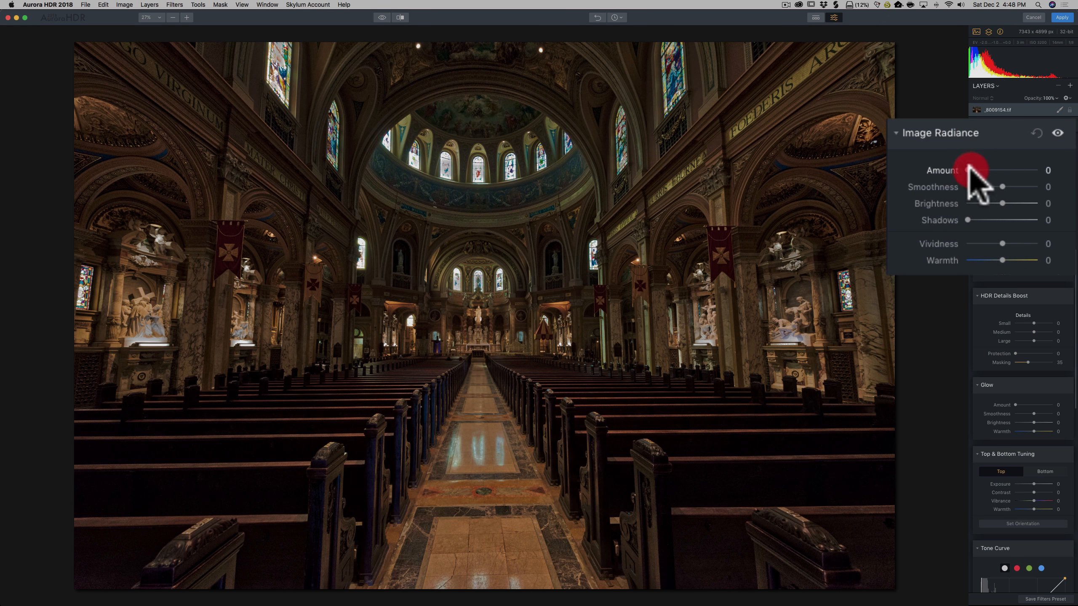
Set the Image Radiance Amount to 6 and Shadows to 99, and compare the photo with the filter off and on
mouse_move(968, 167)
left_mouse_down()
mouse_move(941, 167)
mouse_move(972, 169)
left_mouse_up()
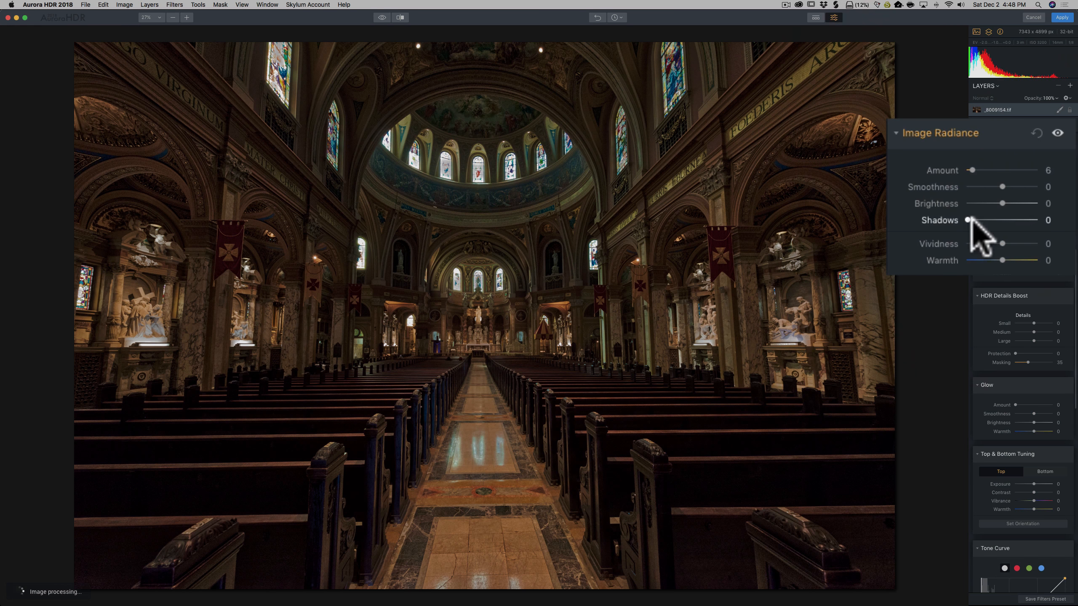
left_click_drag(965, 219, 1035, 220)
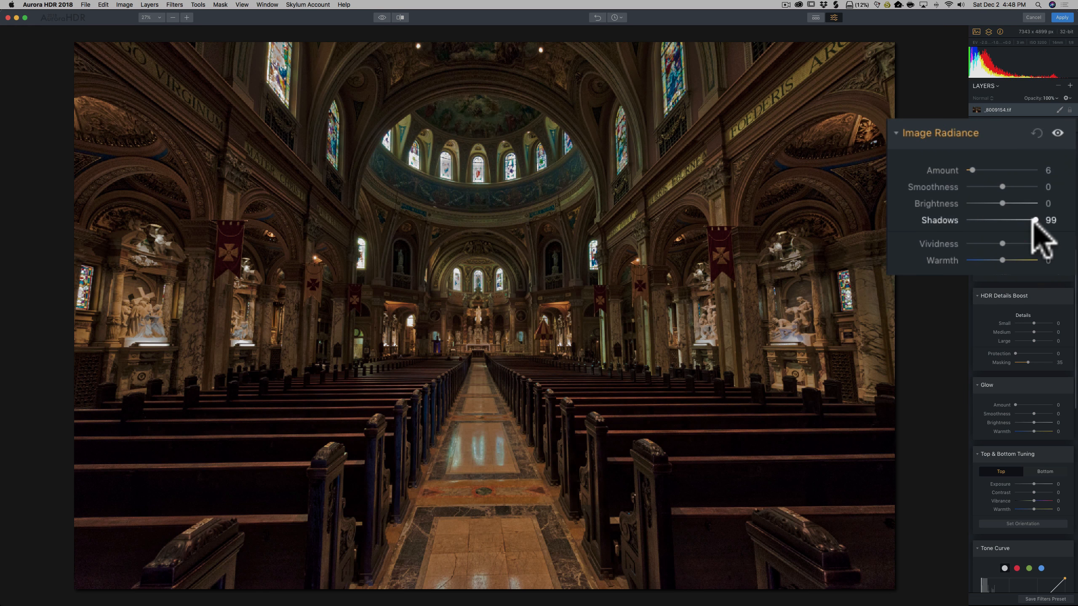
left_click(1057, 133)
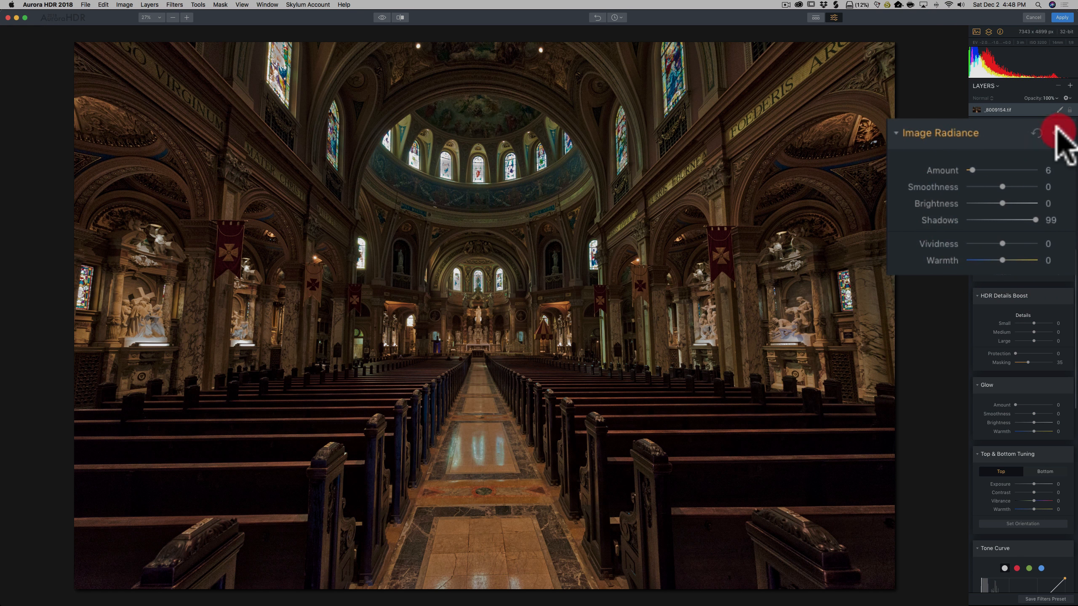
left_click(1056, 131)
left_click(1057, 131)
Set the HDR Details Boost to Small 10, Medium 9 and Large 5
scroll(1018, 204, "down", 3)
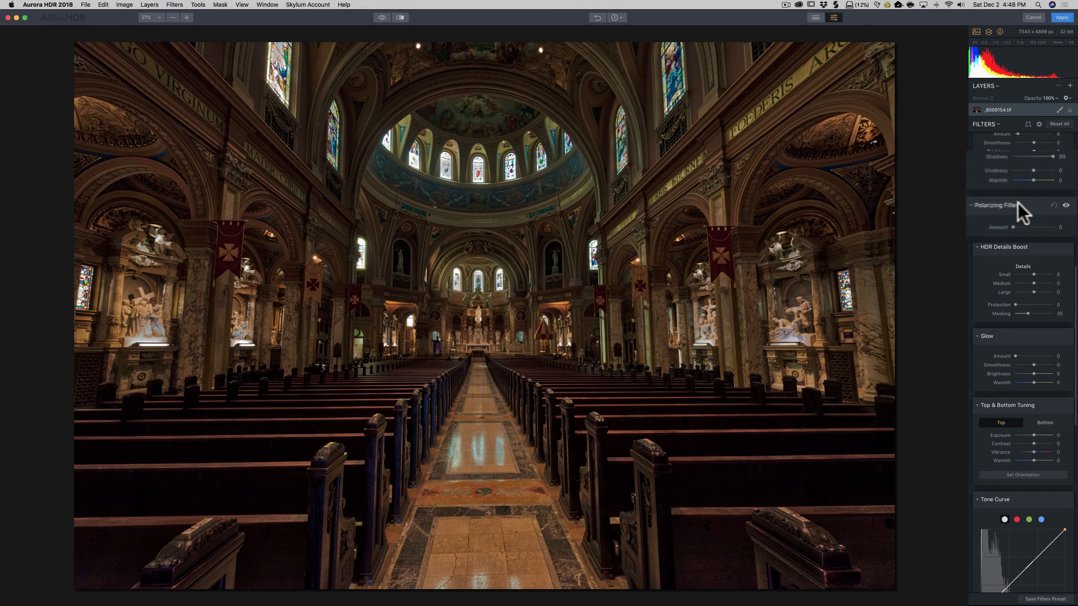
scroll(997, 190, "down", 3)
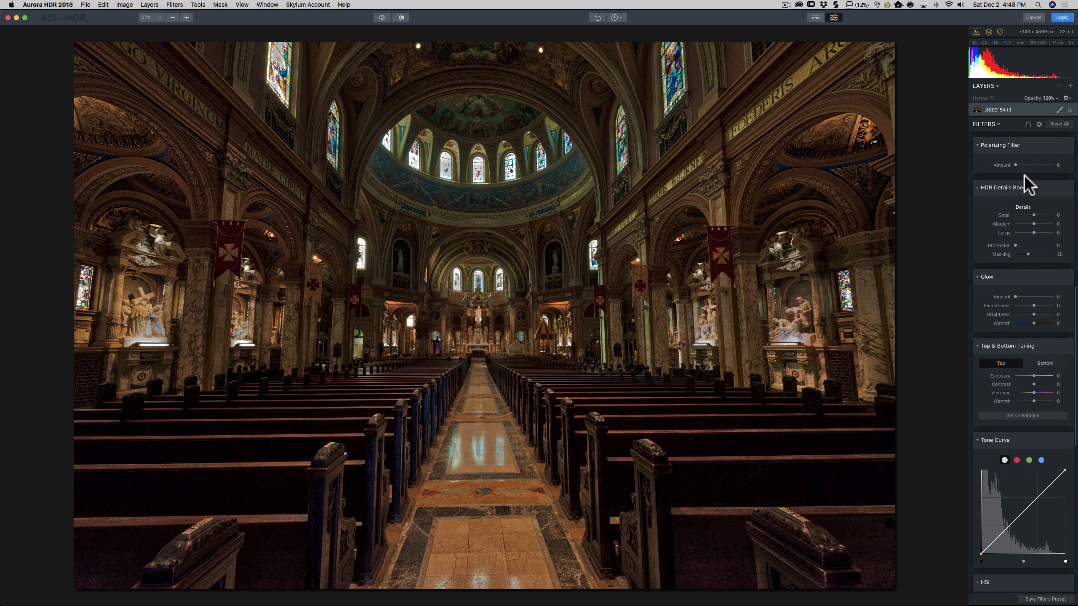
left_click_drag(1034, 164, 995, 170)
scroll(1005, 200, "down", 1)
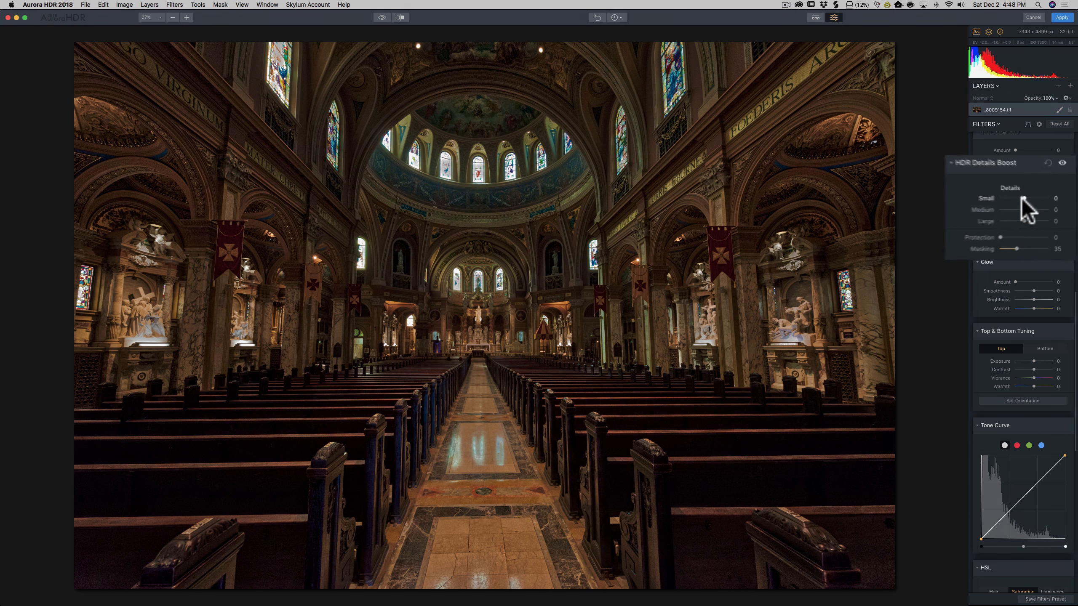
mouse_move(1022, 199)
left_mouse_down()
mouse_move(1005, 194)
mouse_move(1035, 194)
mouse_move(1005, 194)
mouse_move(1000, 209)
left_mouse_up()
scroll(1002, 207, "down", 1)
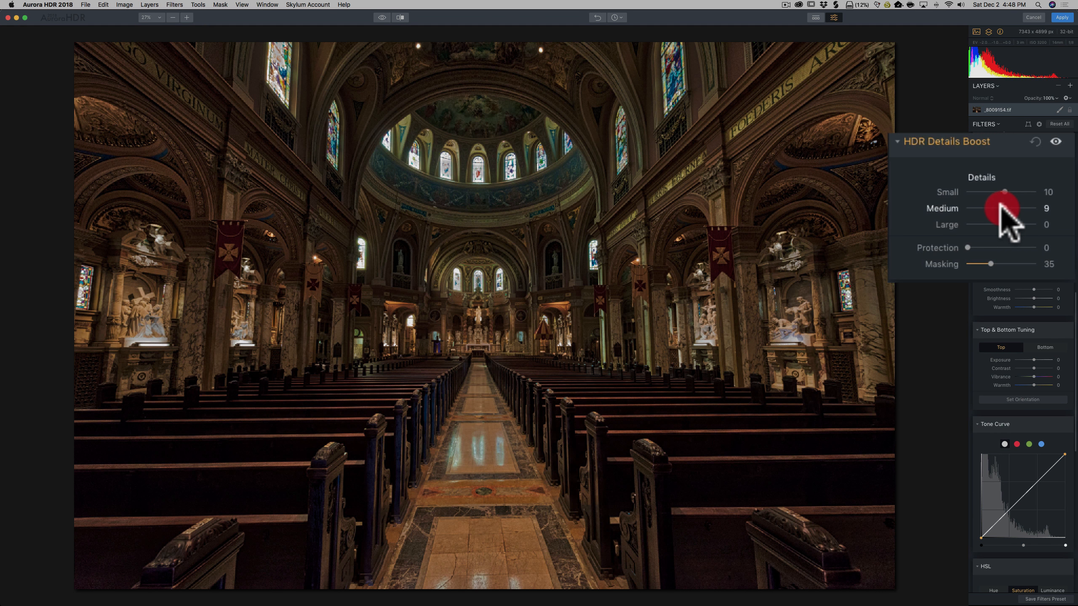
left_click_drag(1001, 208, 1002, 224)
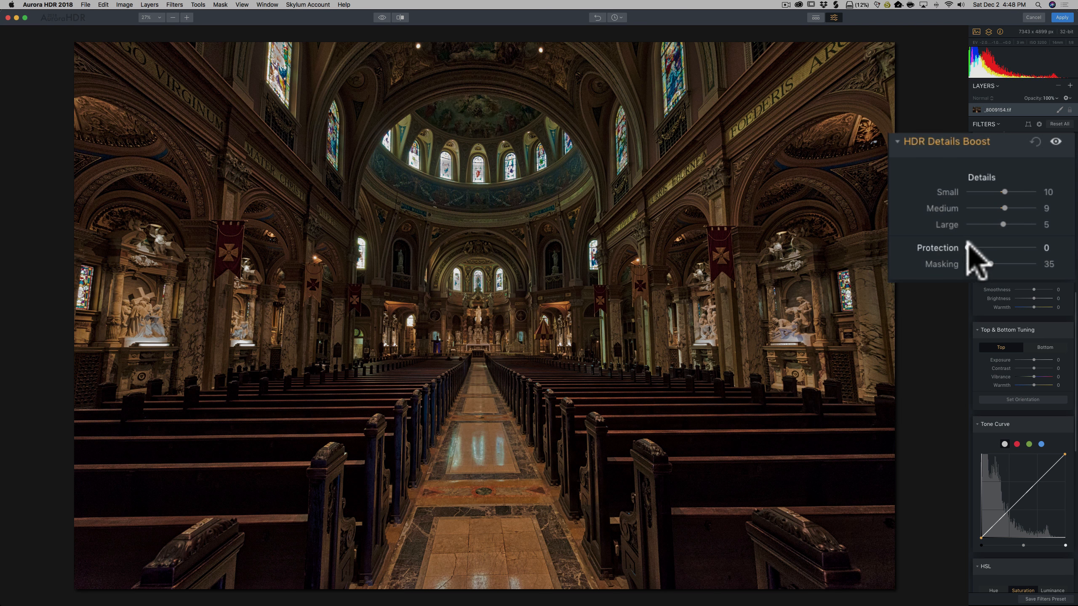
Try the HDR Details Boost Protection and Masking and the Glow Amount, returning each to its default
left_click_drag(966, 246, 1051, 250)
left_click_drag(979, 250, 960, 266)
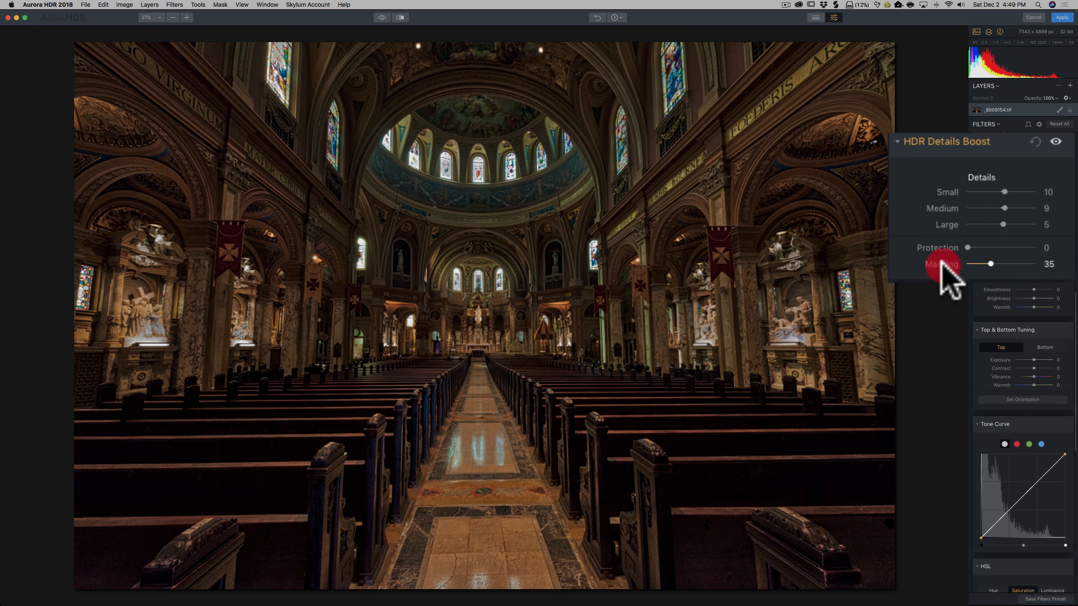
double_click(948, 264)
scroll(1023, 255, "down", 2)
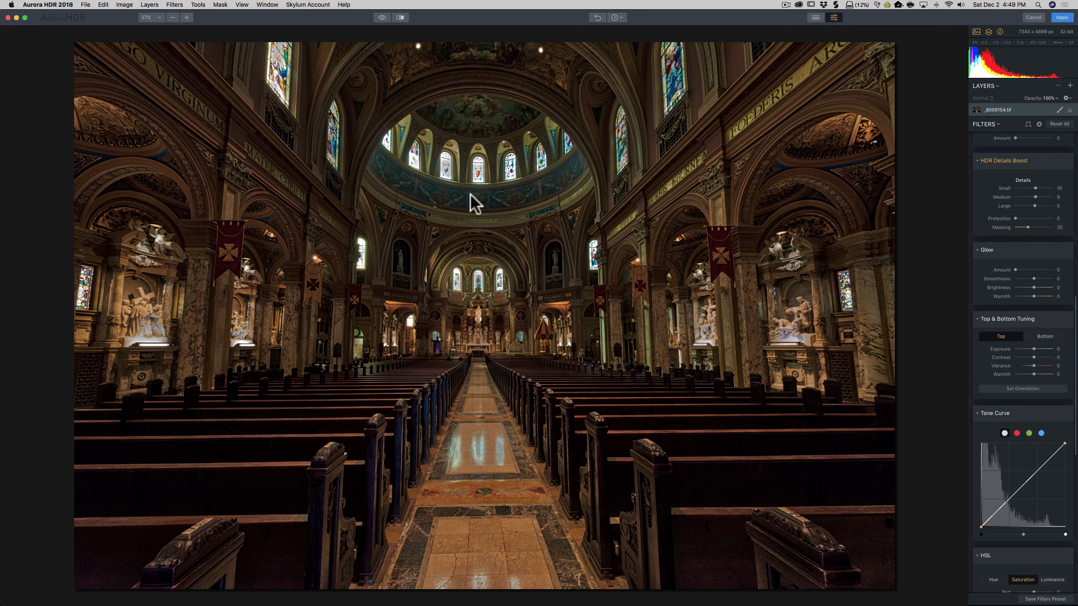
mouse_move(1015, 269)
left_mouse_down()
mouse_move(1074, 275)
mouse_move(996, 273)
left_mouse_up()
Set the Top Exposure to -57 in Top & Bottom Tuning, and try Contrast and a Warmth of 48 before resetting both
scroll(1009, 293, "down", 2)
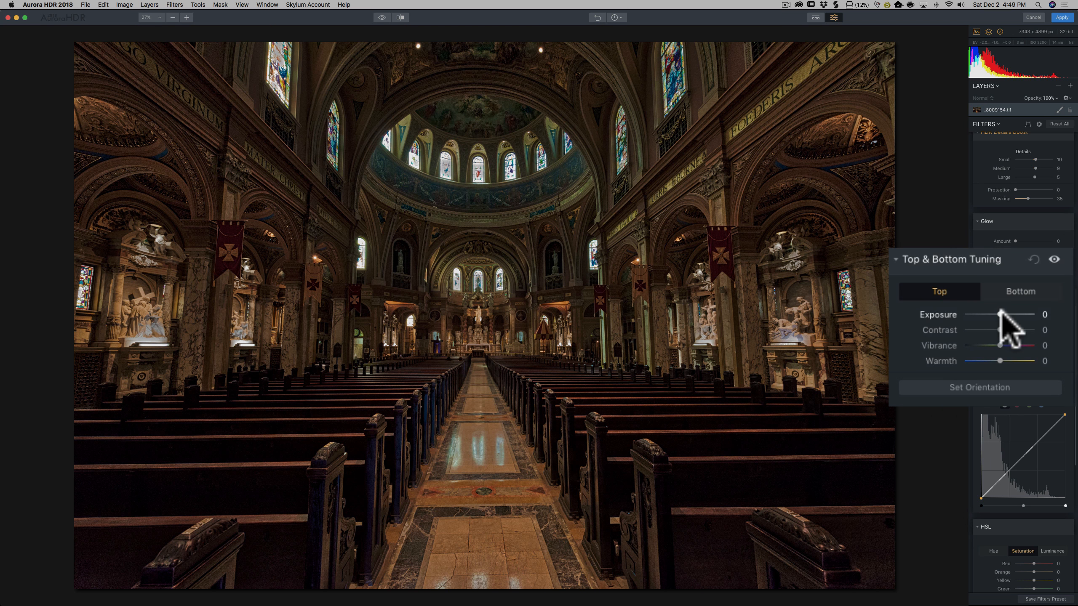
left_click_drag(1000, 310, 984, 310)
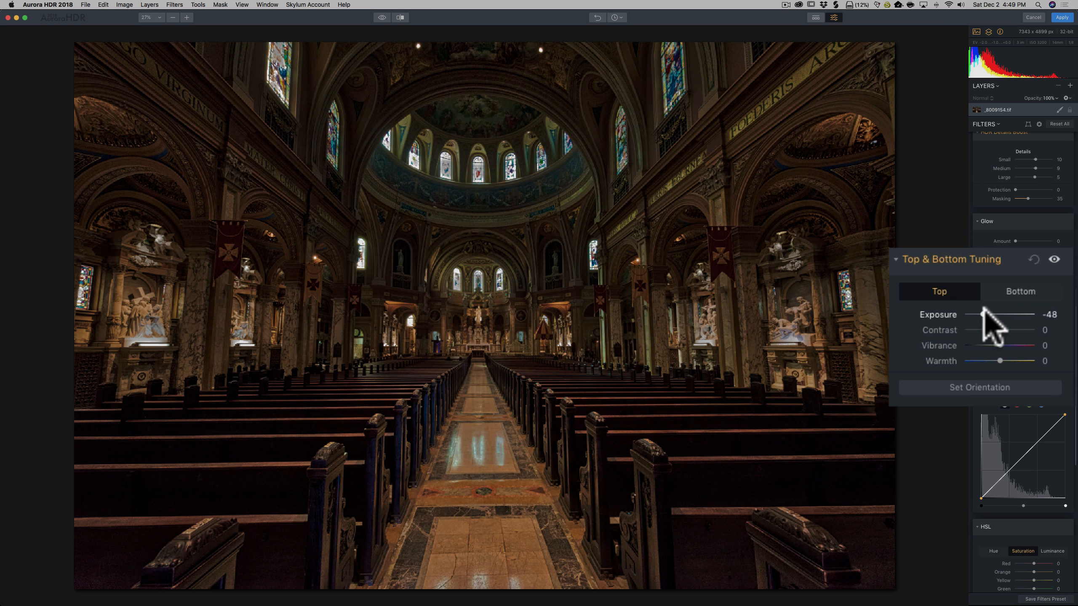
mouse_move(1000, 330)
left_mouse_down()
mouse_move(1019, 329)
mouse_move(973, 330)
mouse_move(991, 329)
left_mouse_up()
double_click(950, 330)
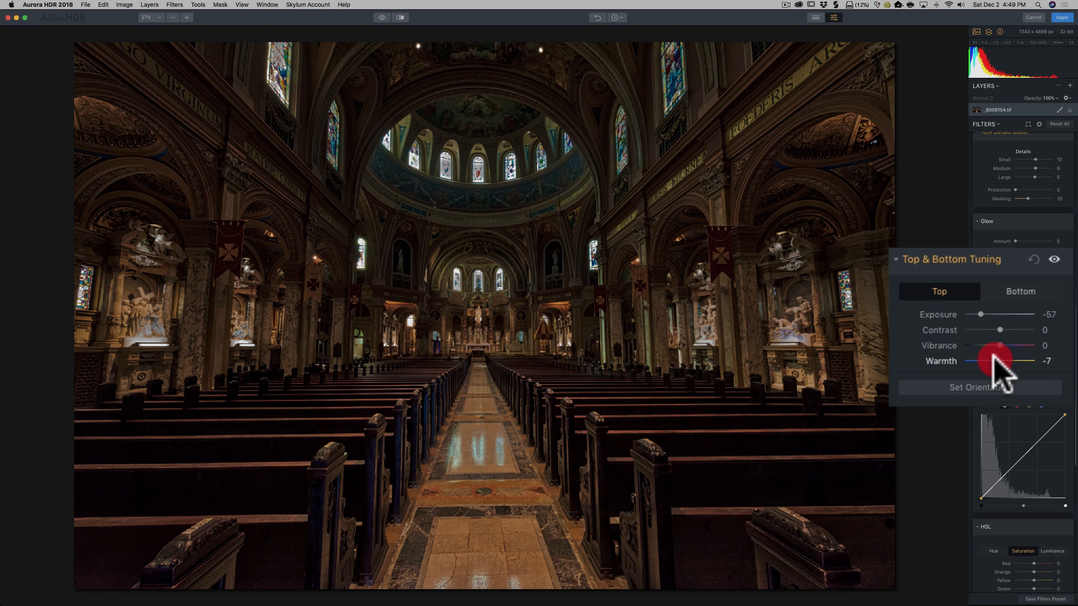
left_click_drag(995, 358, 1014, 357)
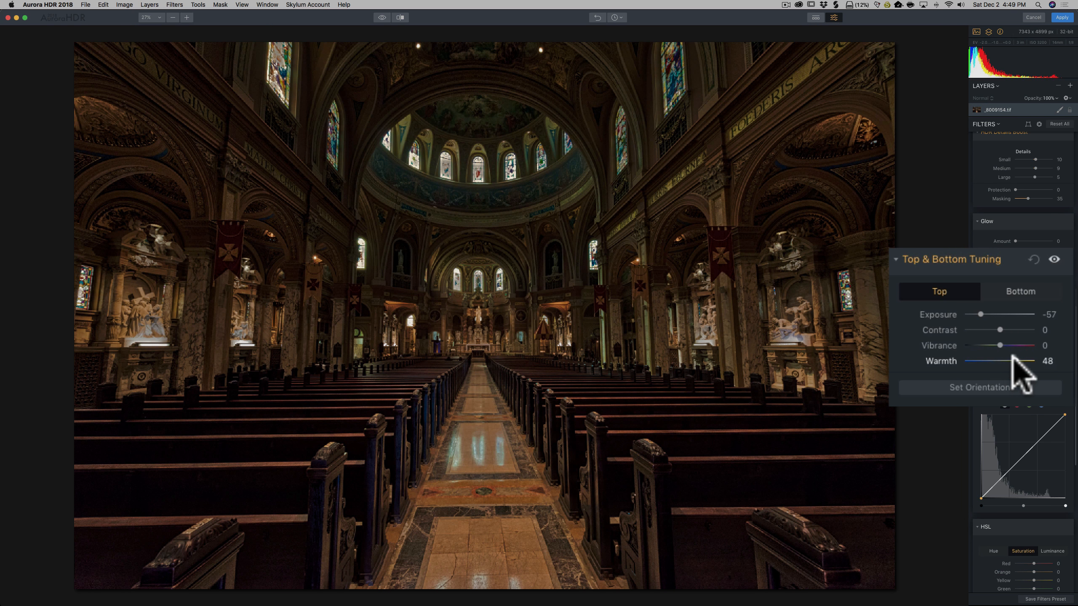
double_click(942, 359)
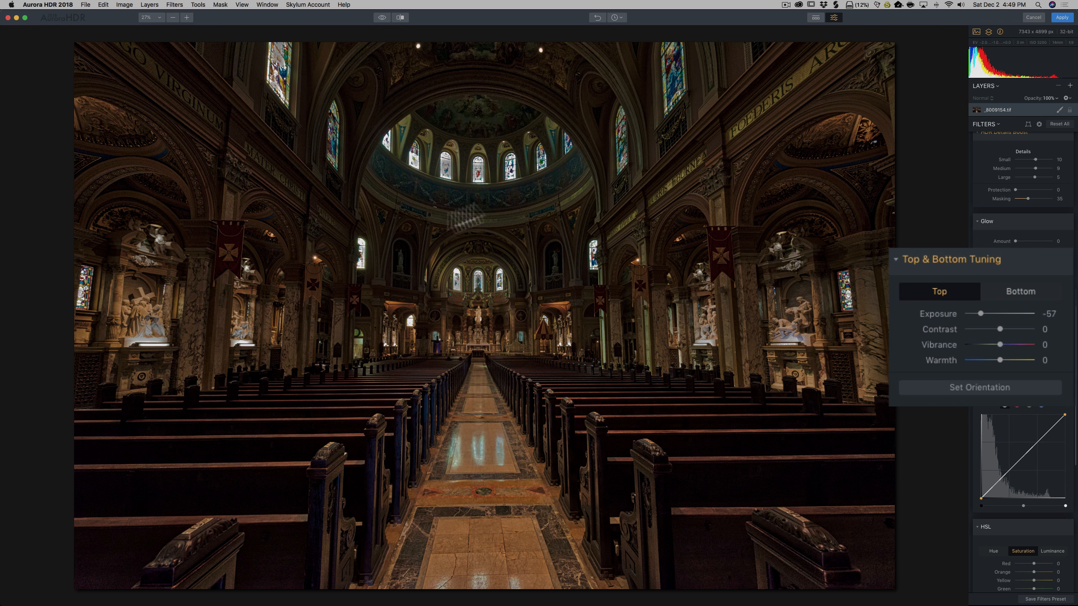
Lower the Top & Bottom Tuning orientation so its centre line sits at the far end of the pews
left_click(976, 388)
left_click_drag(483, 314, 486, 377)
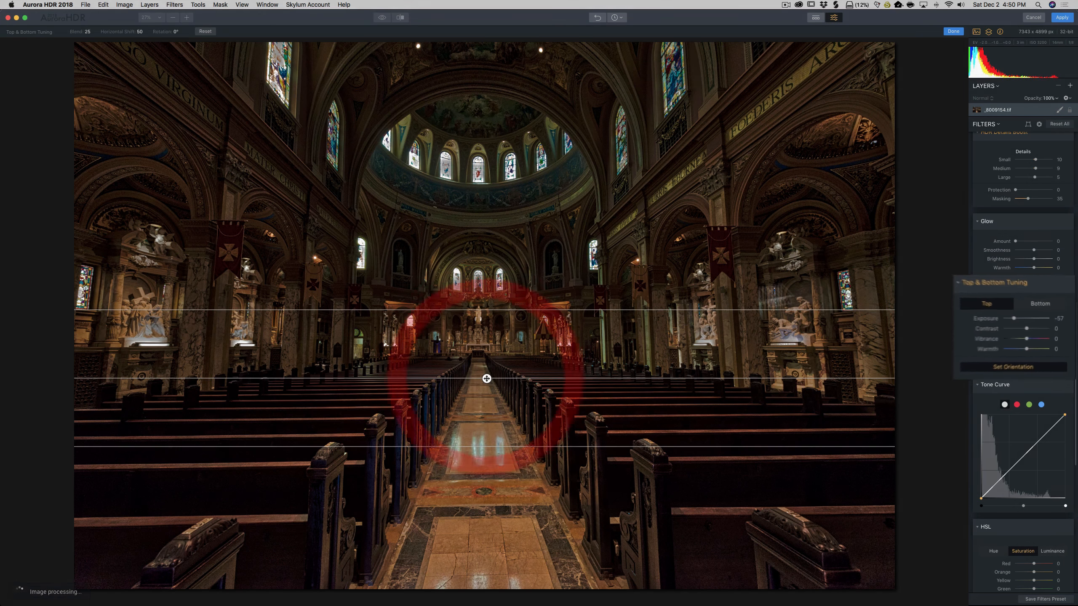
left_click(1030, 361)
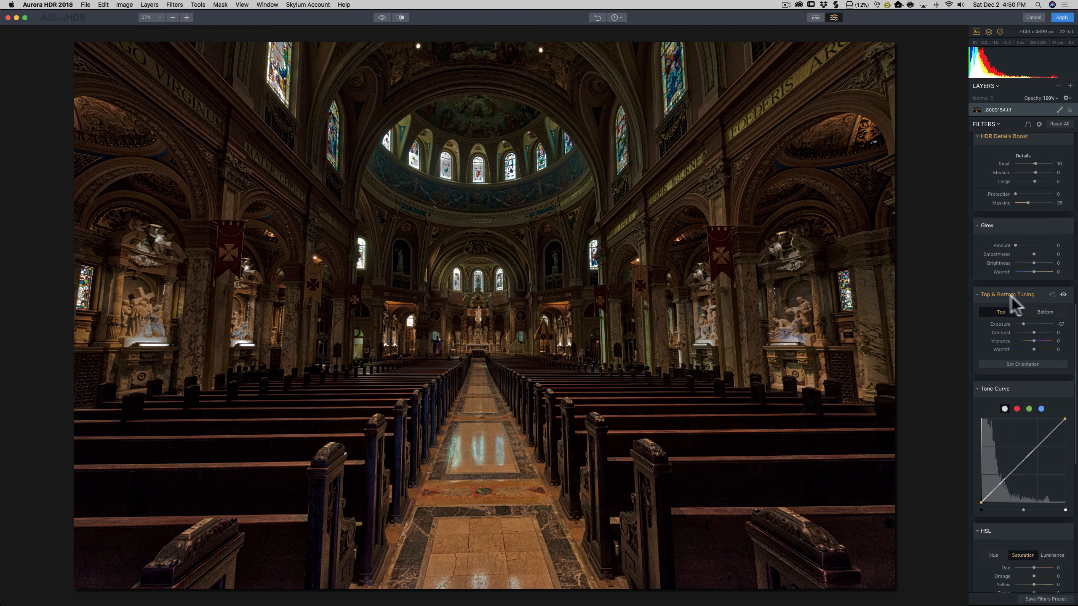
Shape the Tone Curve into a gentle S with slightly lowered shadows and raised highlights, and set the Top Exposure to -9
scroll(1010, 306, "down", 5)
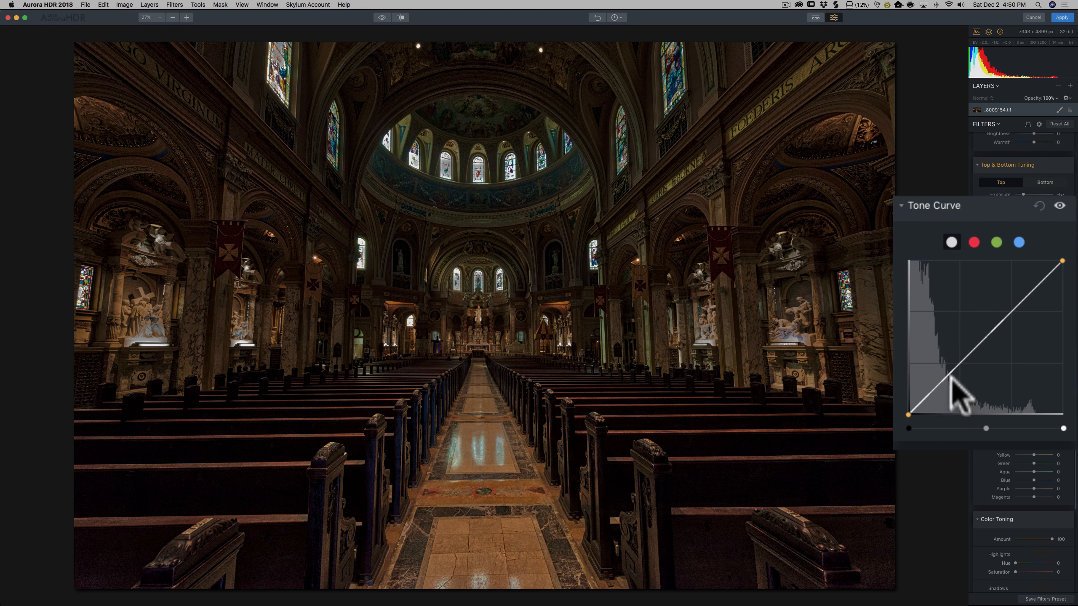
left_click(937, 385)
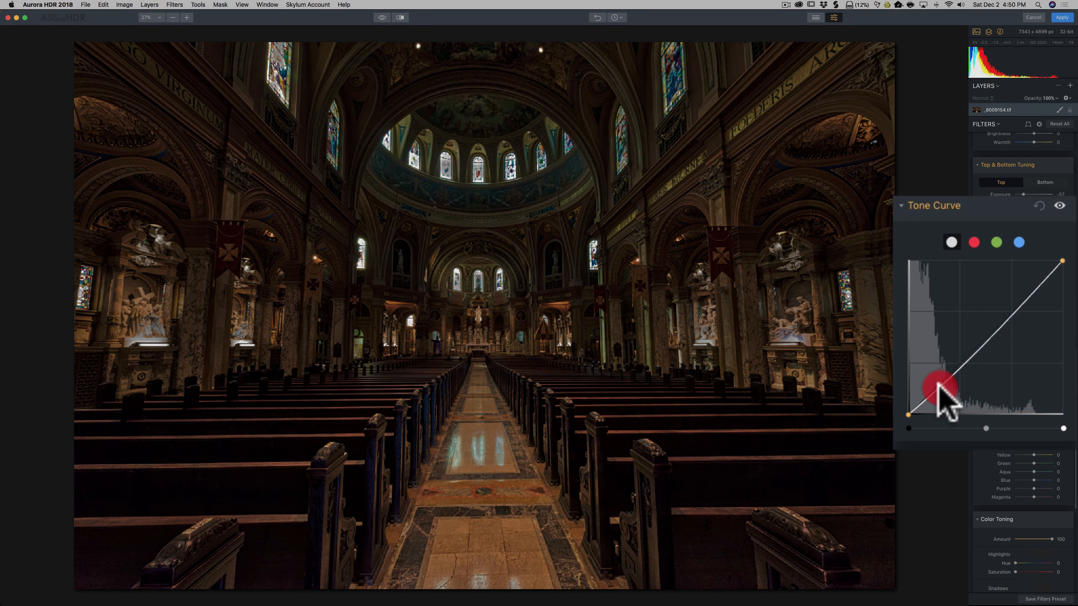
left_click(1026, 292)
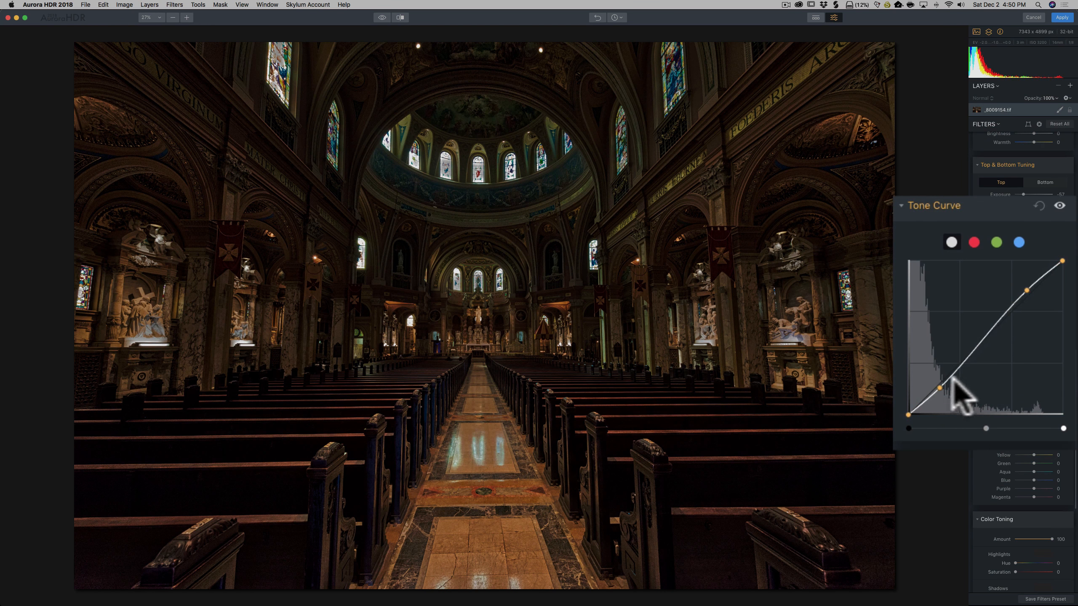
left_click(939, 386)
left_click_drag(939, 385, 938, 387)
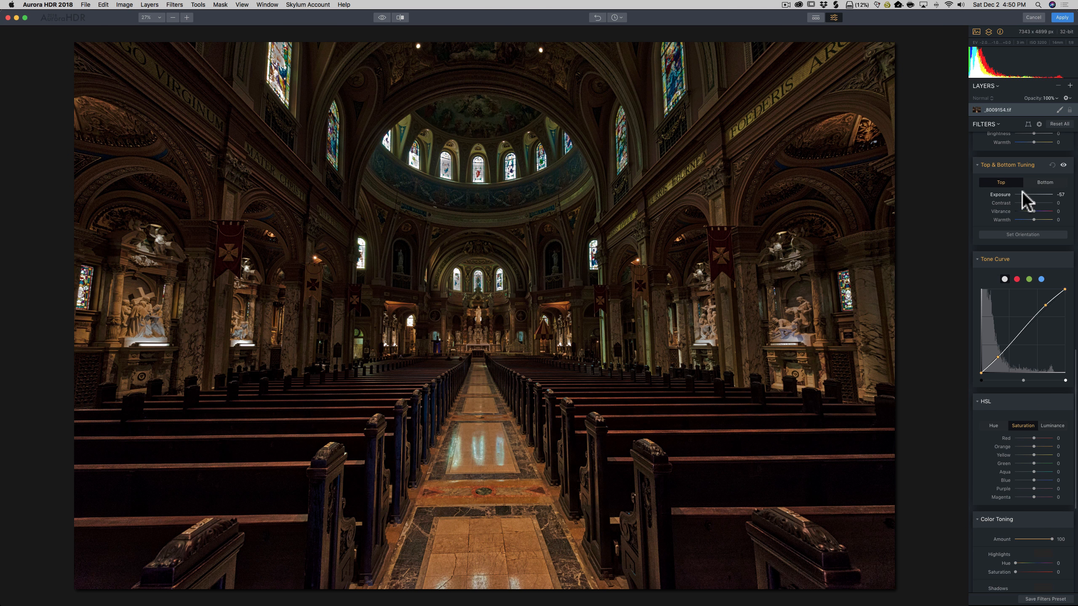
left_click_drag(1022, 194, 1030, 194)
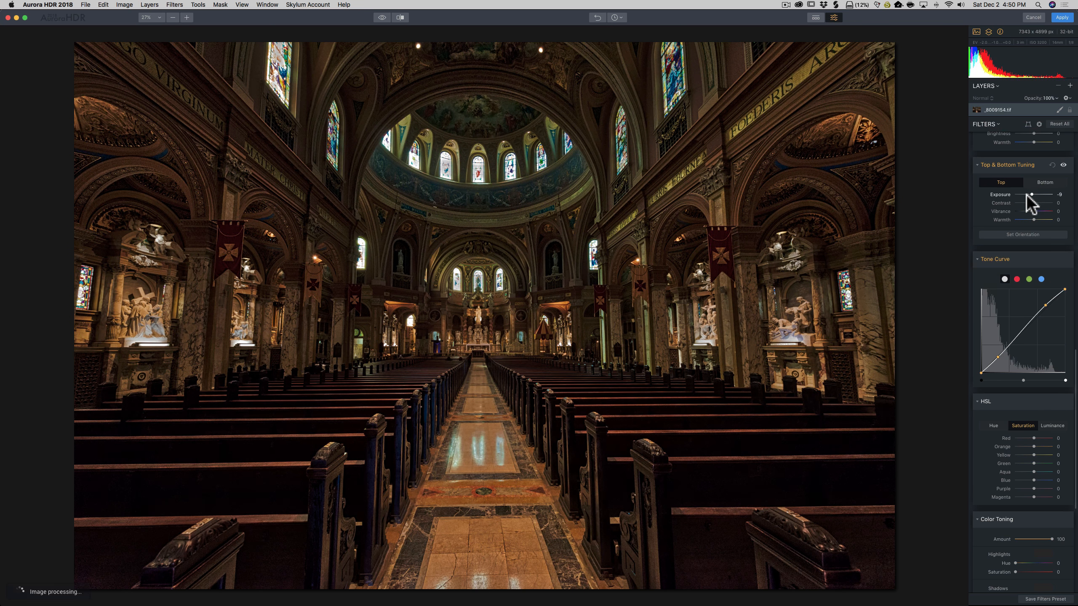
Start painting with Dodge & Burn and set the Lighten brush size to 123
scroll(1026, 199, "down", 3)
scroll(1021, 203, "down", 6)
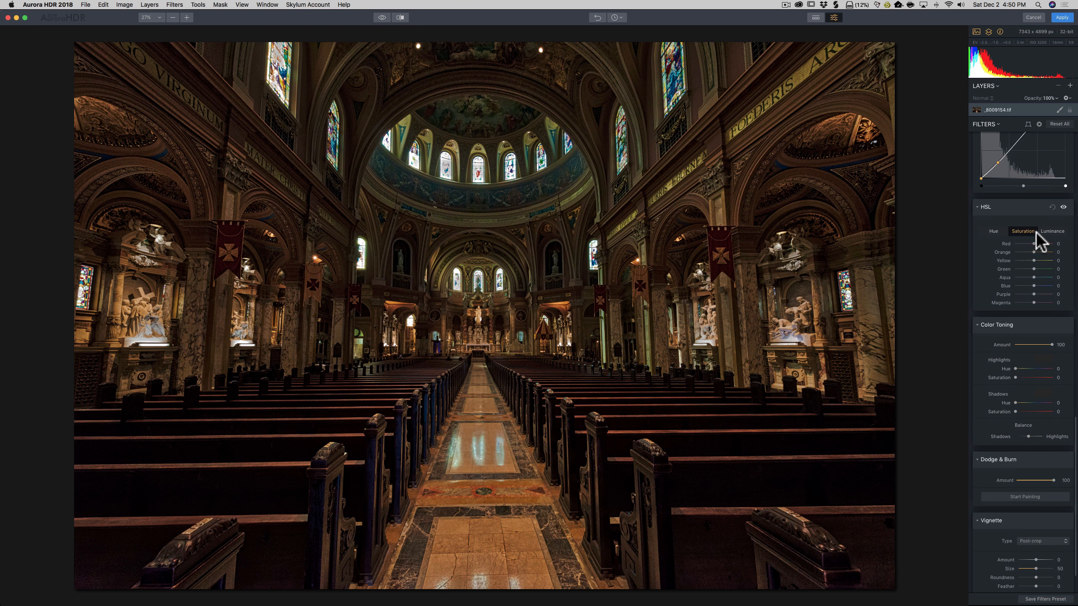
scroll(1036, 232, "down", 2)
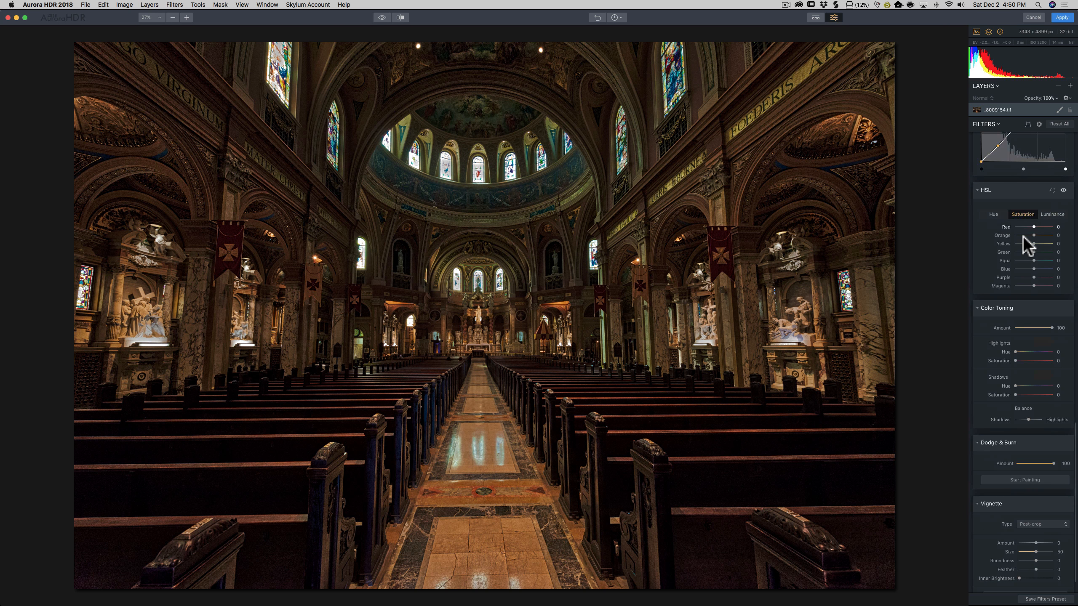
scroll(1024, 236, "down", 1)
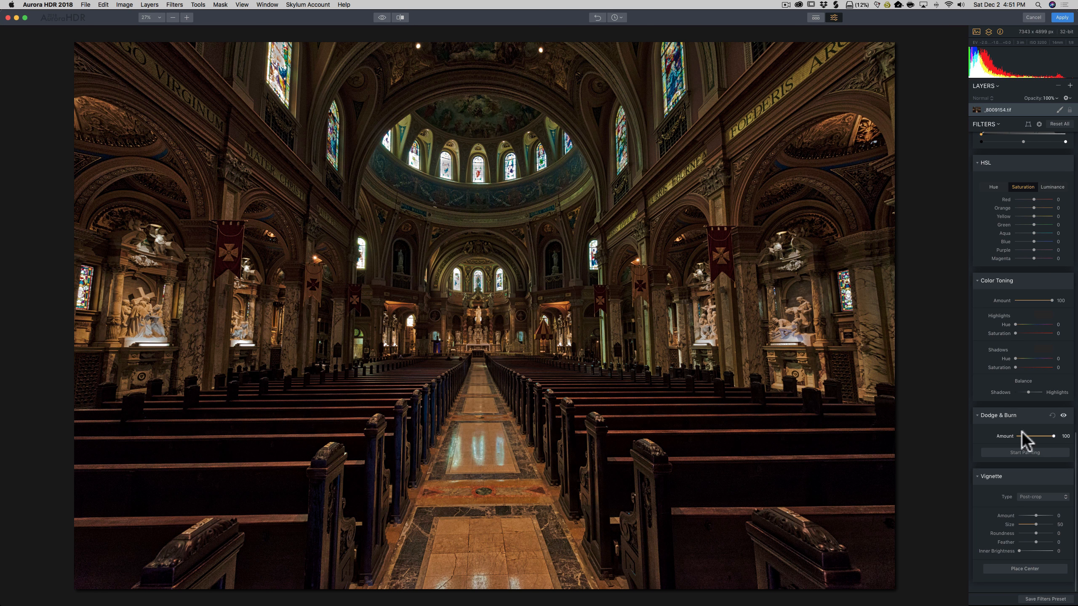
scroll(1031, 414, "down", 1)
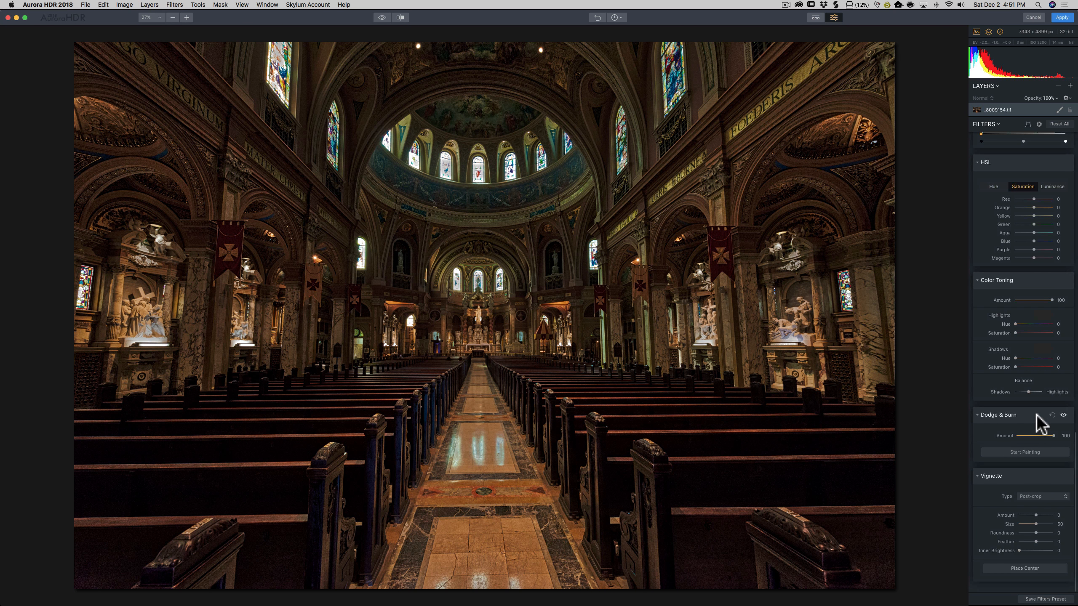
left_click(1024, 452)
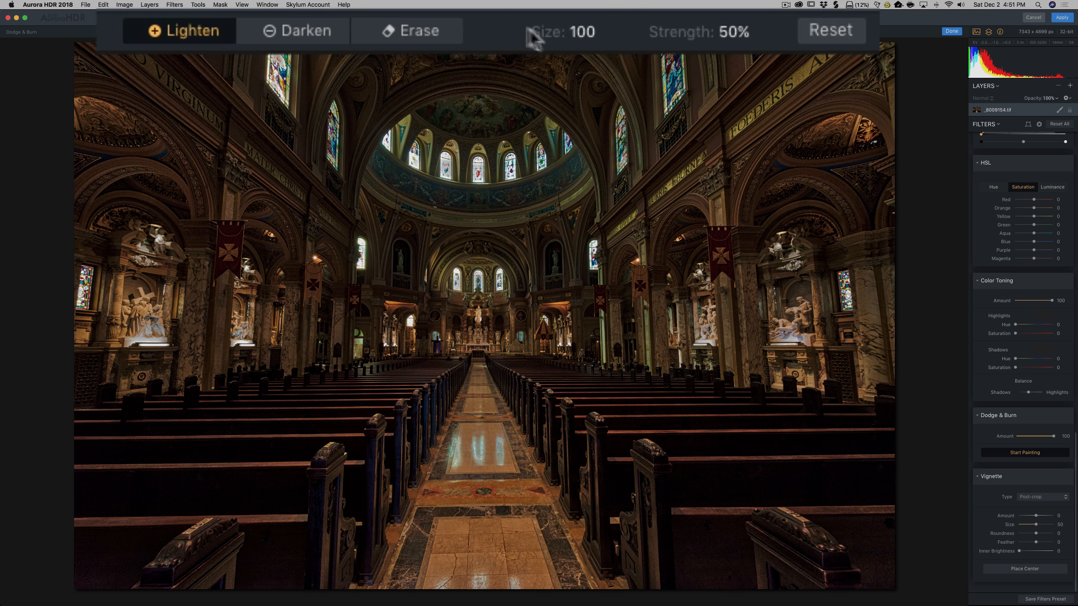
left_click_drag(554, 32, 573, 32)
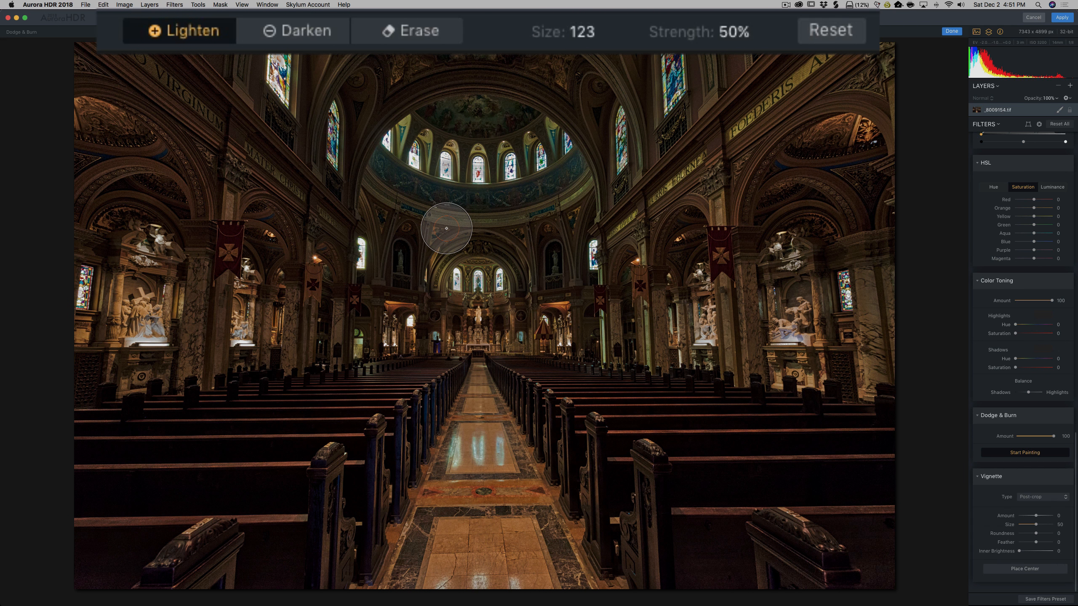
key("bracketleft")
key("bracketleft")
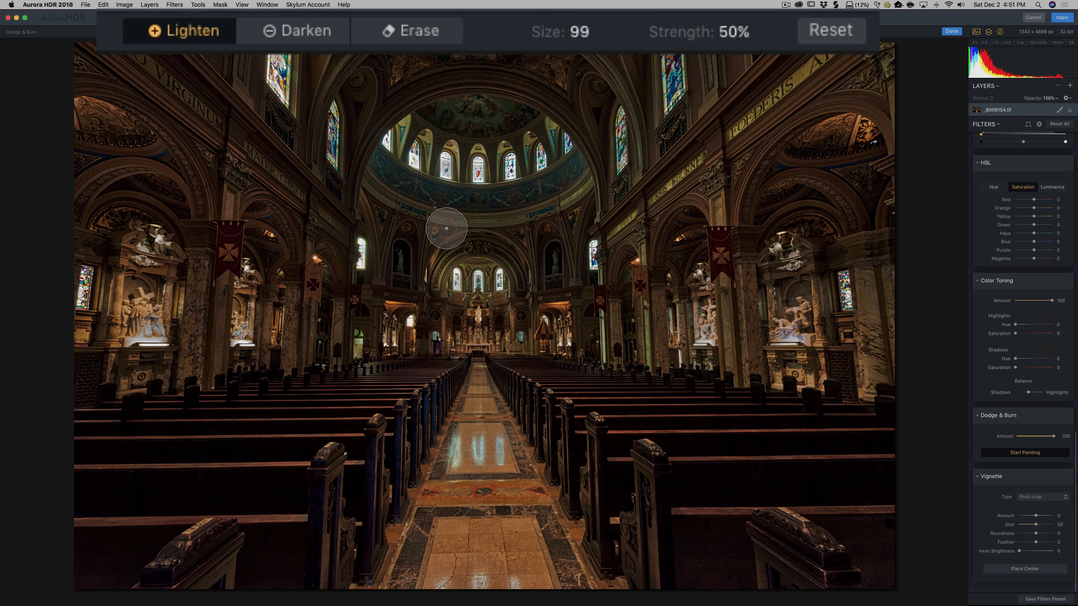
key("bracketright")
key("bracketright")
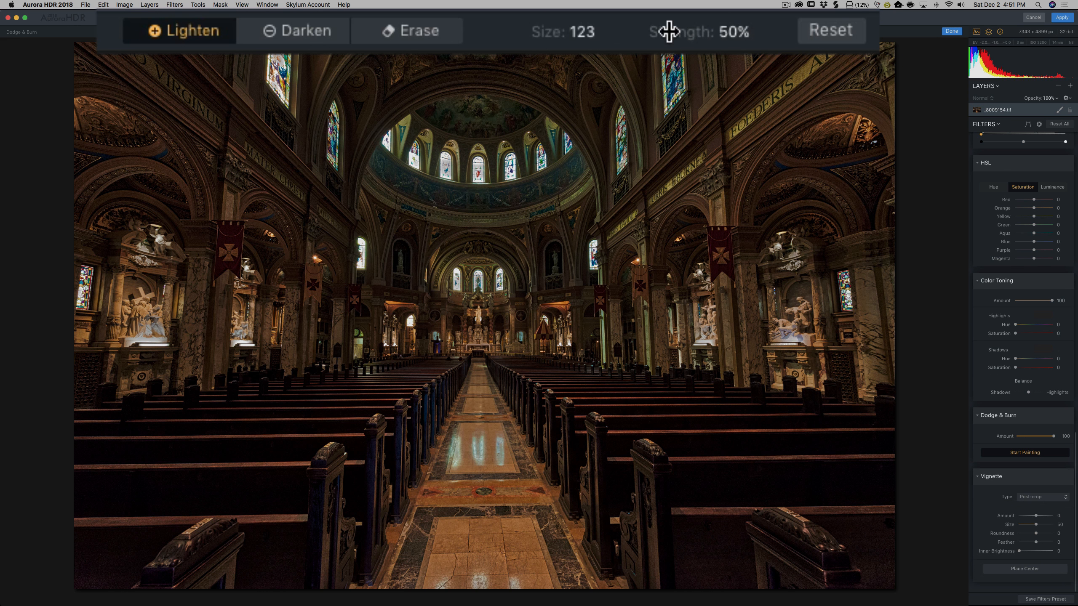
Try a Lighten brush Strength of 100%, and set the Strength to 21% and the Size to 87
left_click_drag(669, 31, 774, 47)
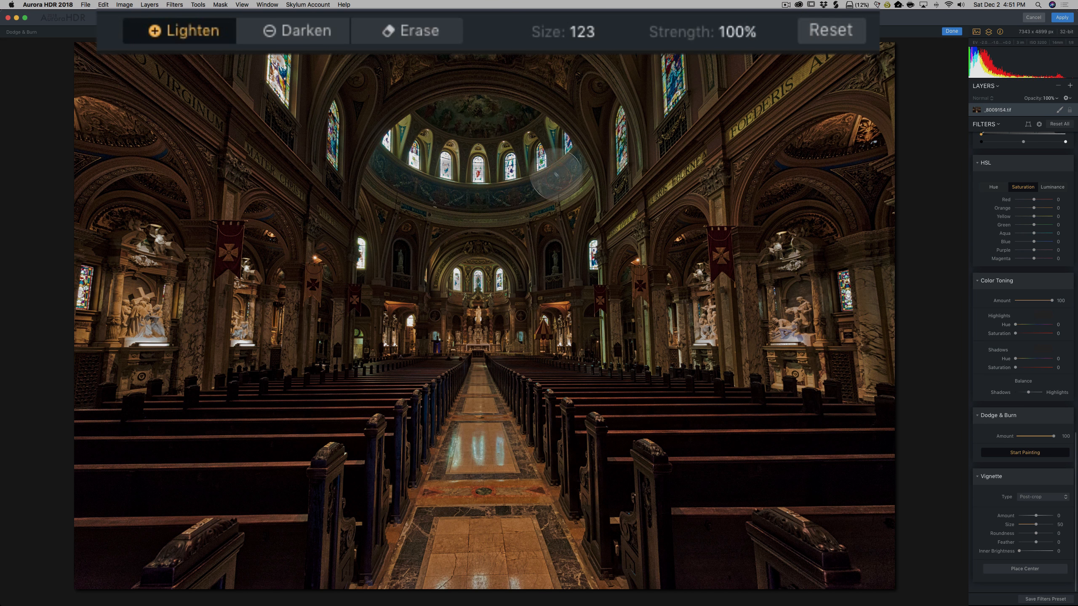
left_click_drag(690, 31, 582, 30)
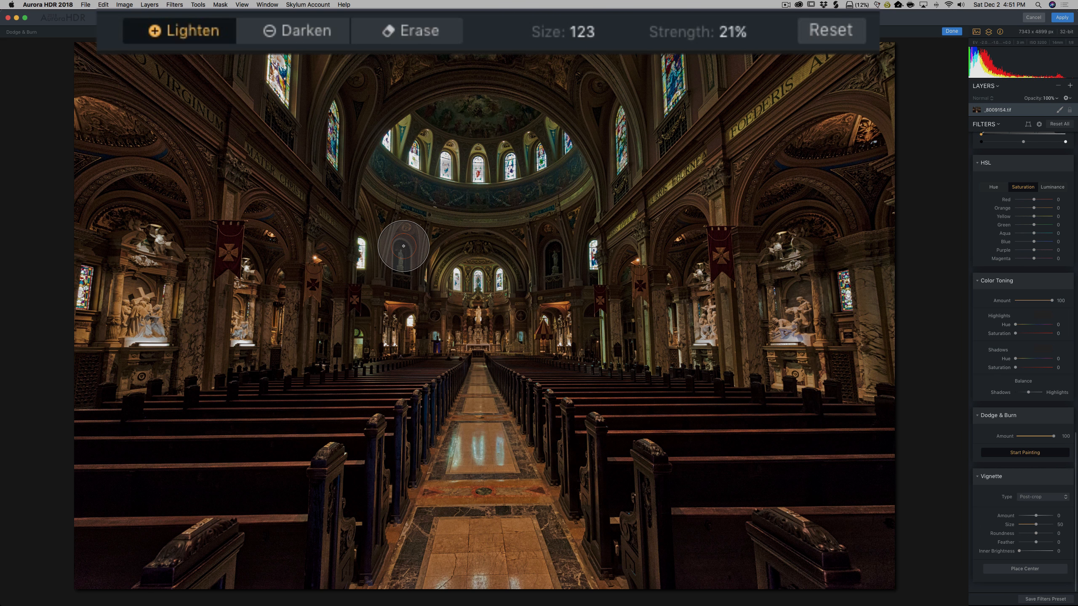
key("bracketleft")
key("bracketleft")
key("bracketleft")
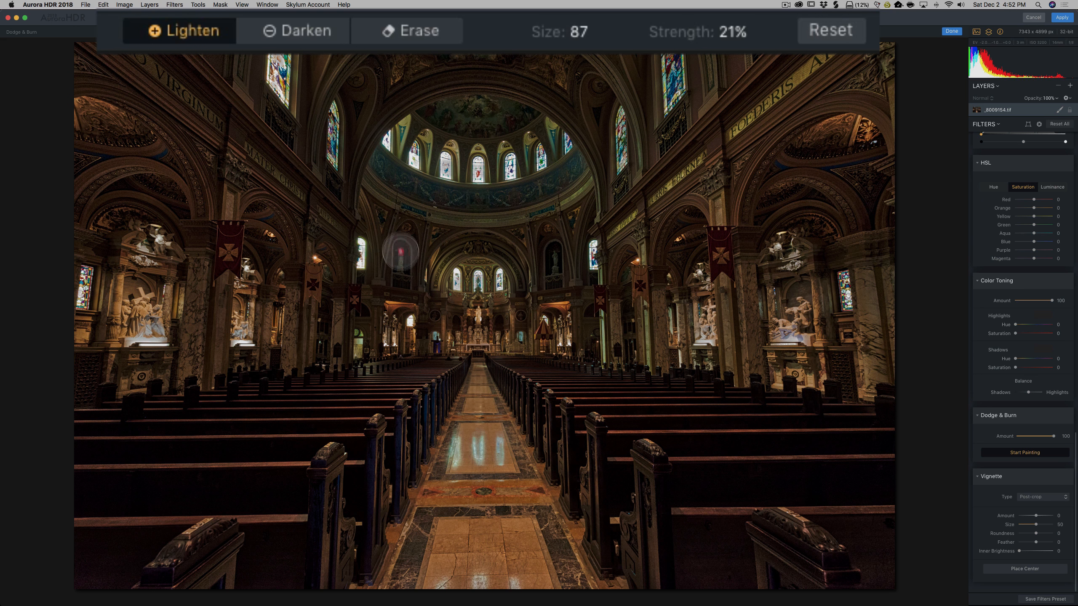
Lighten the two statue niches flanking the arch below the dome, and compare the photo with Dodge & Burn off and on
mouse_move(401, 252)
left_mouse_down()
mouse_move(405, 228)
mouse_move(409, 279)
mouse_move(414, 224)
mouse_move(395, 281)
mouse_move(385, 219)
mouse_move(401, 279)
left_mouse_up()
mouse_move(515, 254)
left_mouse_down()
mouse_move(562, 291)
mouse_move(549, 265)
mouse_move(556, 241)
mouse_move(562, 267)
mouse_move(552, 223)
mouse_move(532, 271)
mouse_move(556, 278)
mouse_move(555, 250)
left_mouse_up()
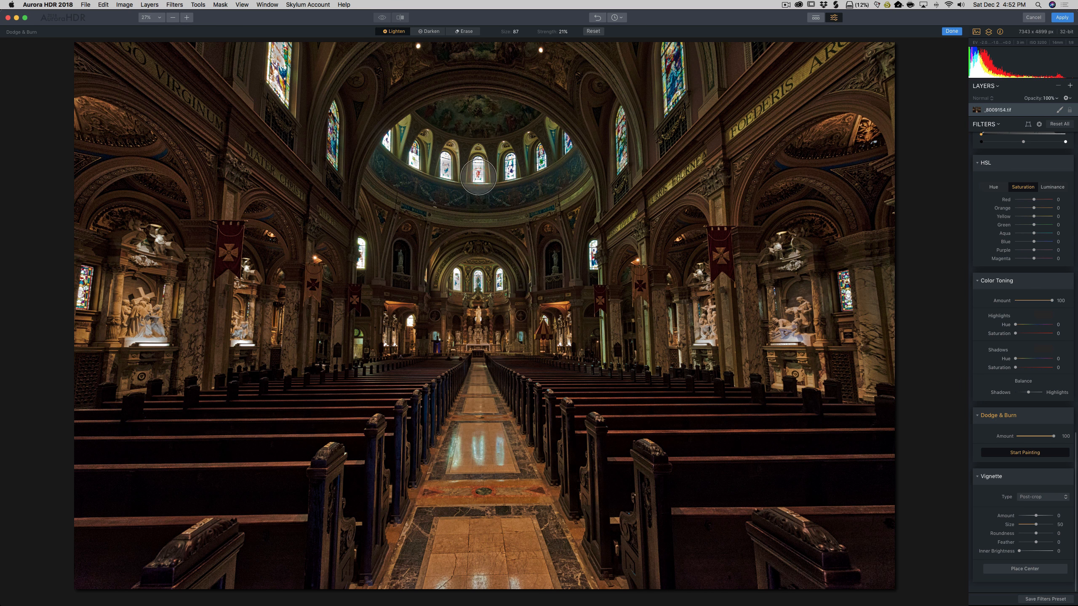
mouse_move(389, 226)
left_mouse_down()
mouse_move(396, 289)
mouse_move(417, 236)
mouse_move(394, 275)
mouse_move(395, 236)
mouse_move(390, 268)
left_mouse_up()
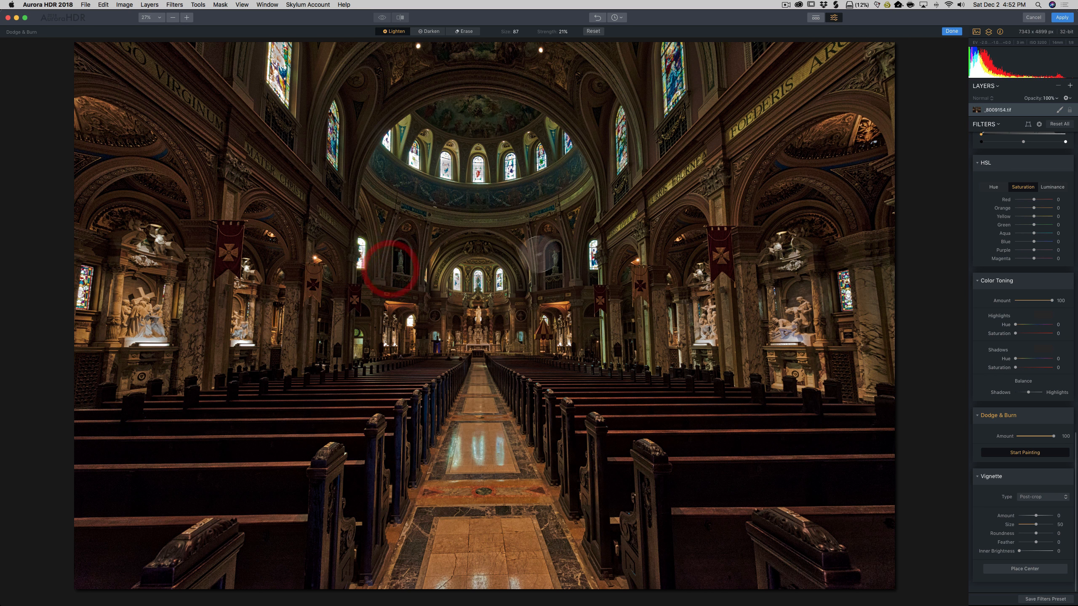
mouse_move(538, 254)
left_mouse_down()
mouse_move(541, 232)
mouse_move(553, 279)
mouse_move(551, 241)
mouse_move(555, 270)
mouse_move(556, 244)
mouse_move(395, 229)
mouse_move(396, 271)
mouse_move(409, 233)
mouse_move(402, 276)
mouse_move(547, 236)
mouse_move(557, 283)
mouse_move(548, 233)
mouse_move(553, 277)
mouse_move(553, 246)
left_mouse_up()
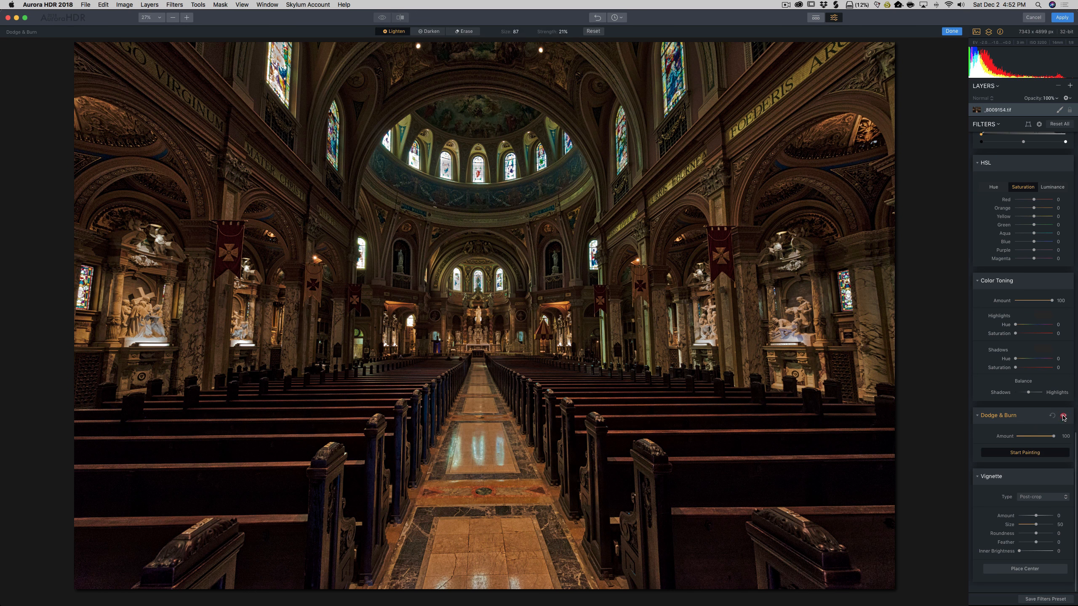
left_click(1063, 416)
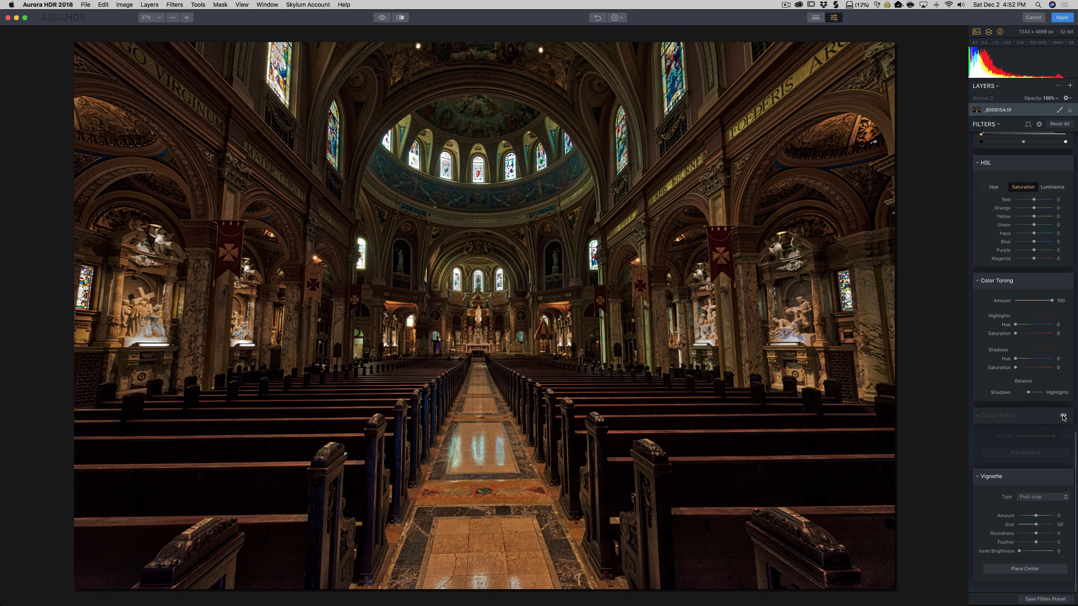
left_click(1063, 417)
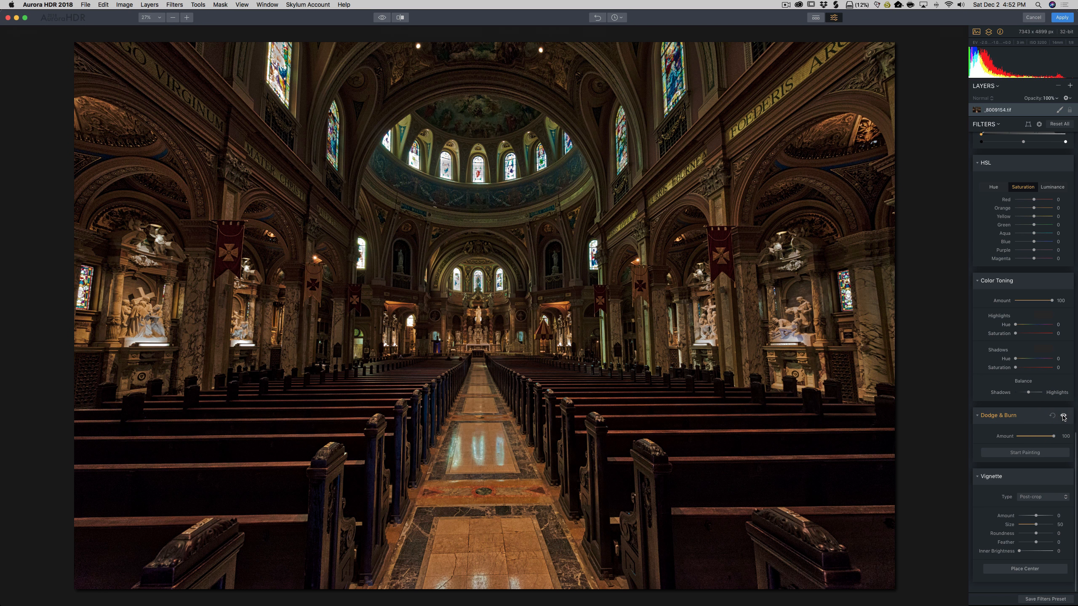
Reopen Dodge & Burn painting to look at its brush options, and leave it without painting
left_click(1020, 455)
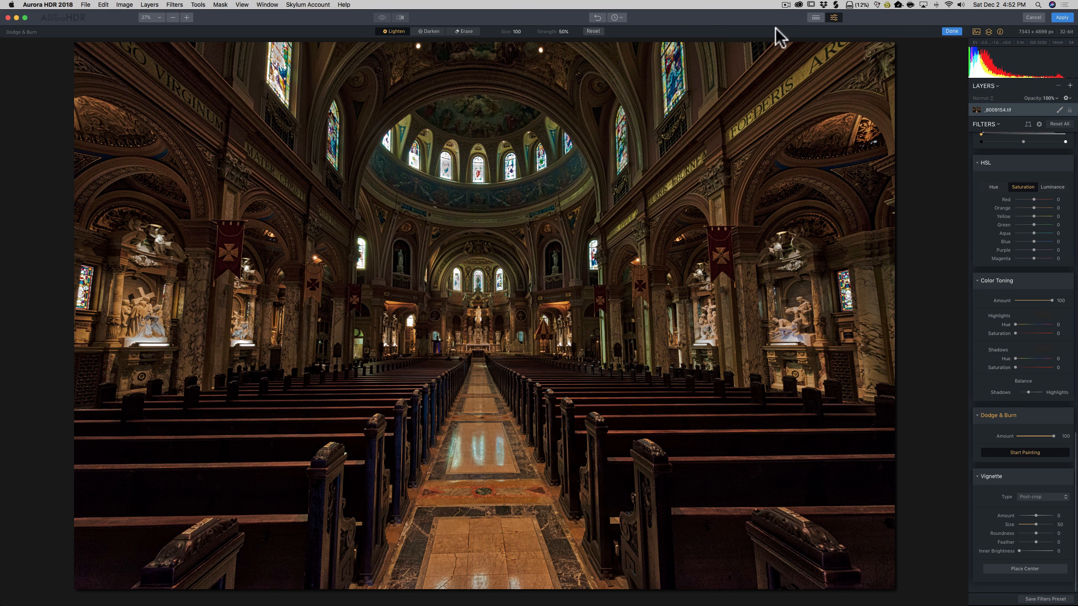
left_click(950, 36)
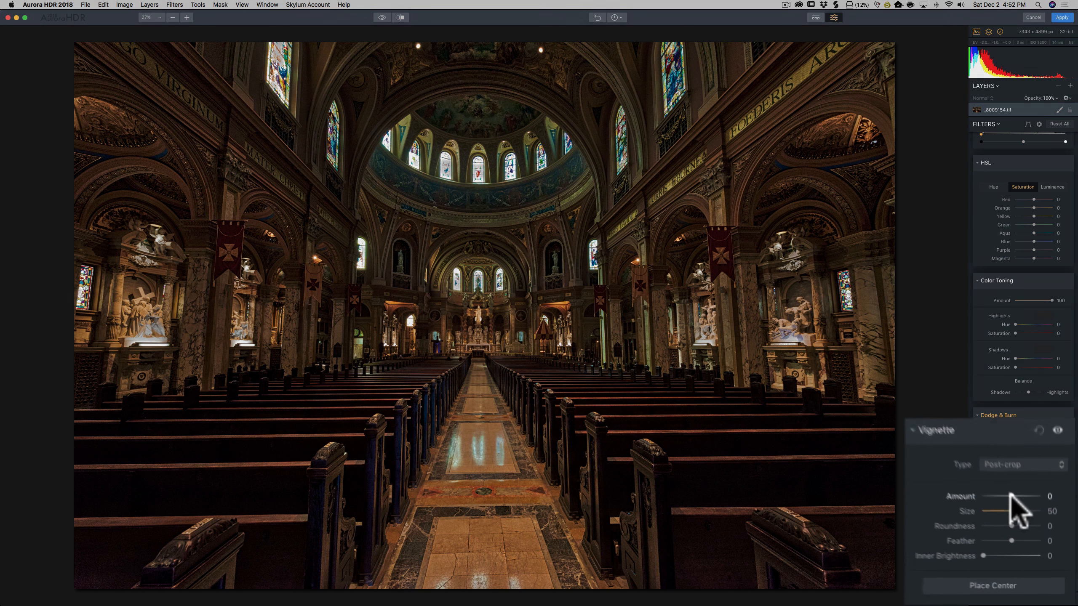
Try an extreme Vignette with Amount -100, Size 0, Roundness -72, Feather -100 and Inner Brightness 67, and reset the filter
left_click_drag(1035, 515, 1029, 515)
mouse_move(993, 484)
left_mouse_down()
mouse_move(973, 485)
mouse_move(985, 485)
left_mouse_up()
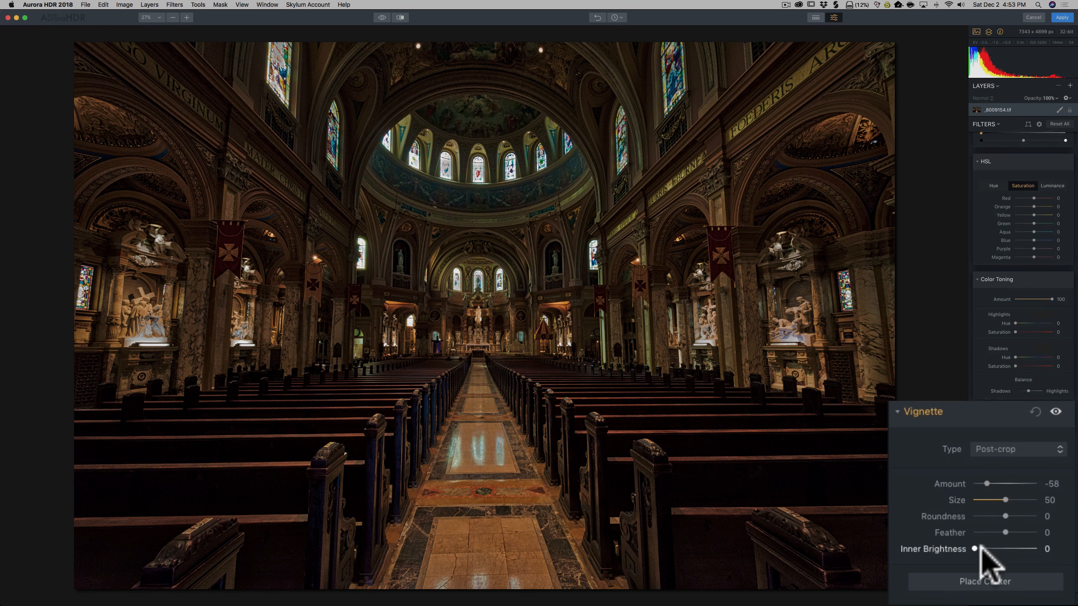
left_click_drag(1004, 503, 960, 528)
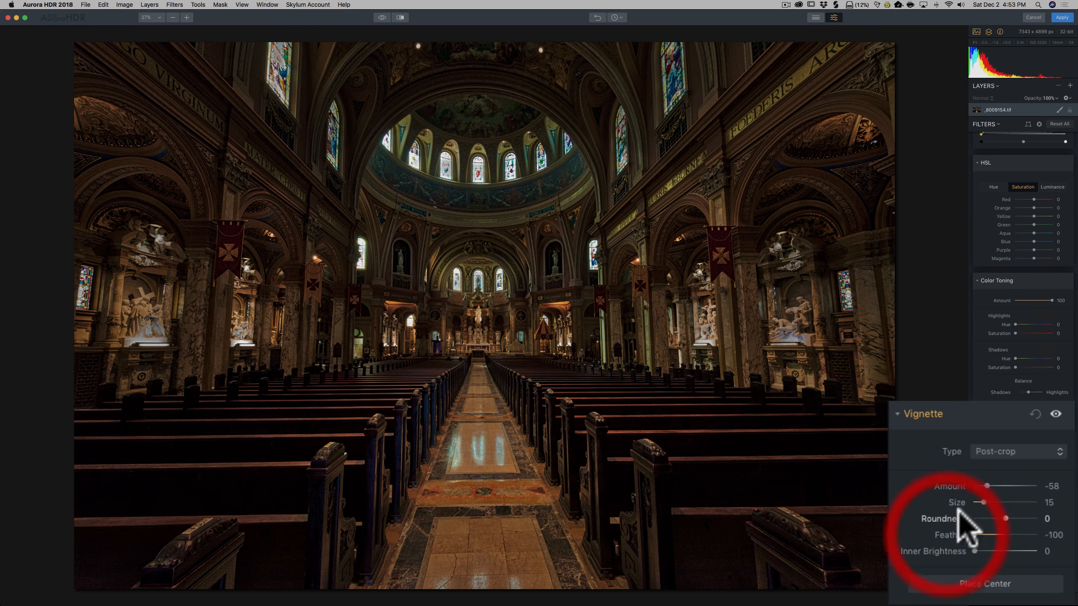
left_click_drag(984, 486, 983, 515)
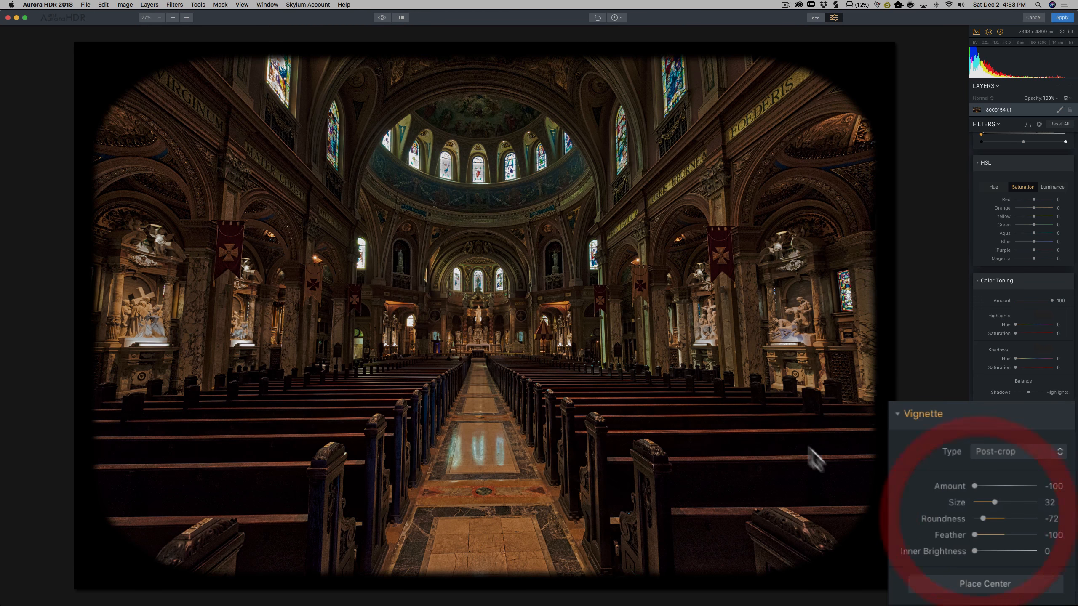
left_click_drag(974, 535, 896, 538)
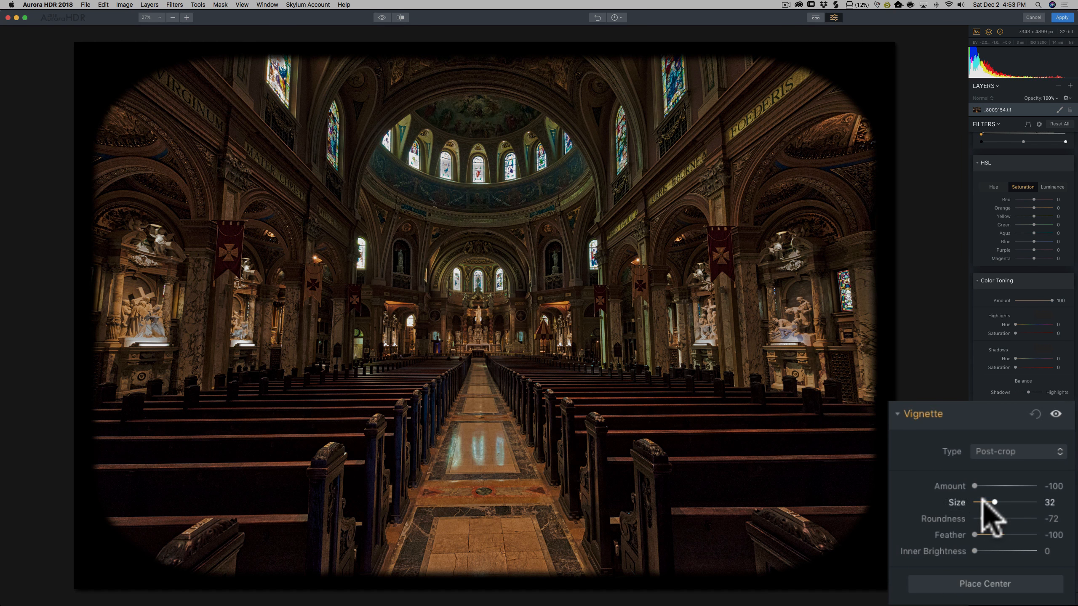
left_click_drag(976, 486, 967, 509)
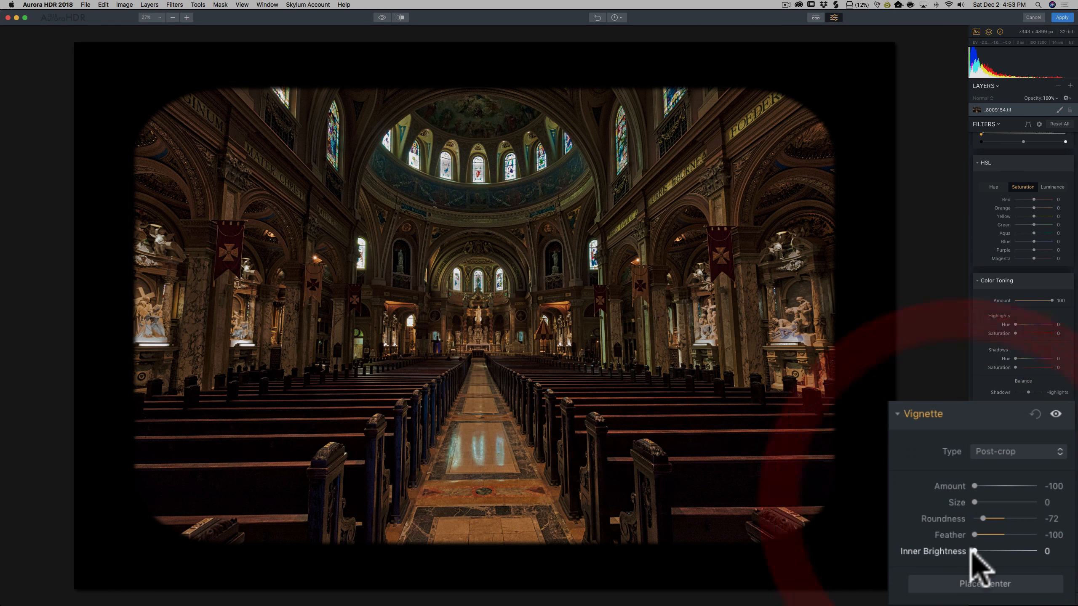
left_click_drag(975, 551, 1012, 551)
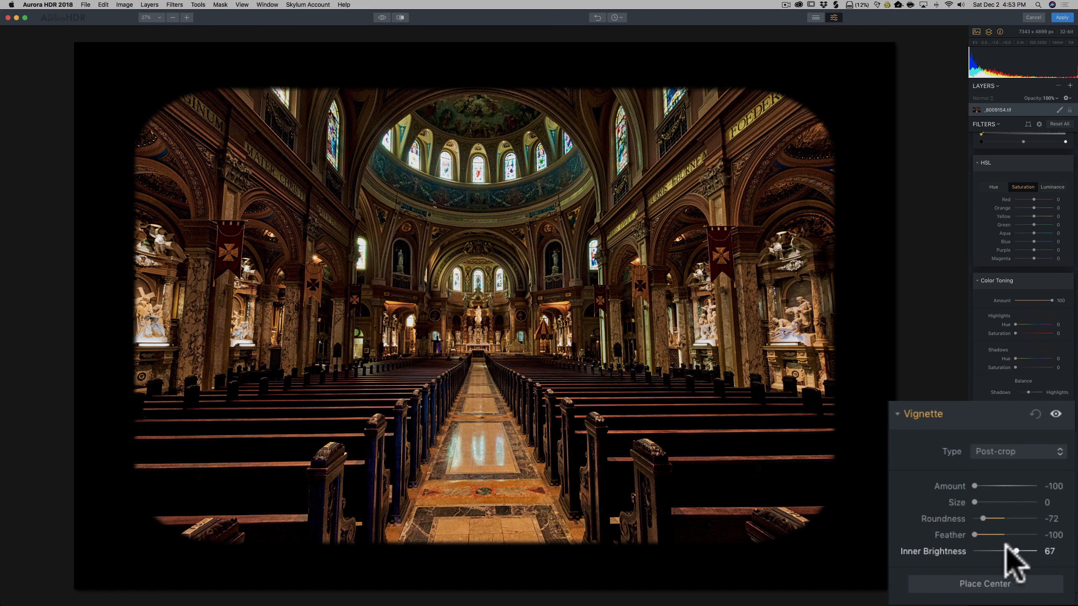
left_click(1035, 412)
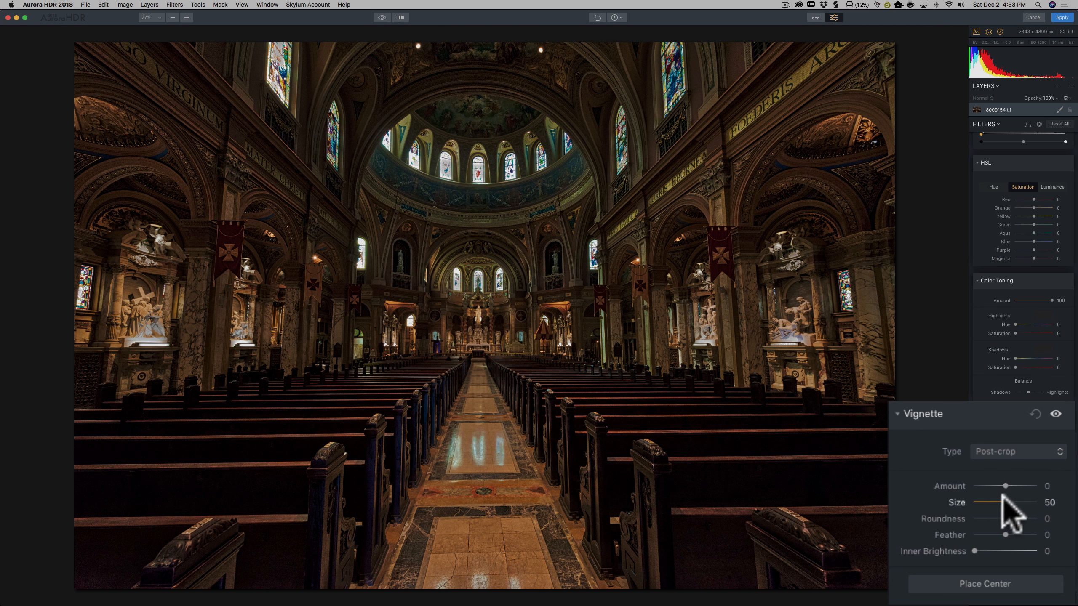
Darken the photo's edges with a Vignette Amount of -55 and an Inner Brightness of 13
left_click_drag(1005, 486, 983, 496)
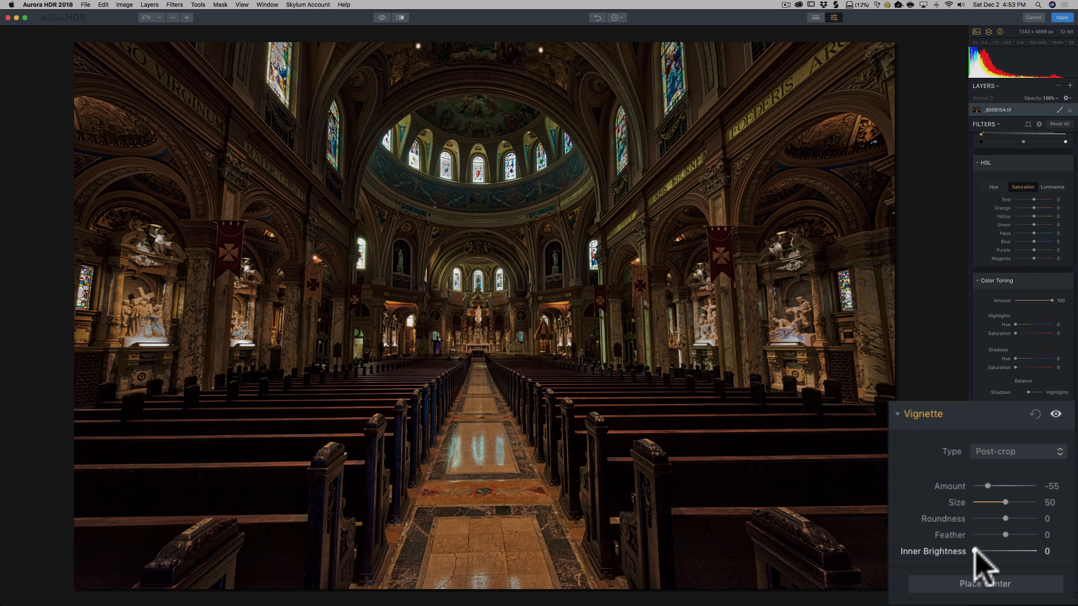
mouse_move(973, 551)
left_mouse_down()
mouse_move(1012, 552)
mouse_move(980, 549)
left_mouse_up()
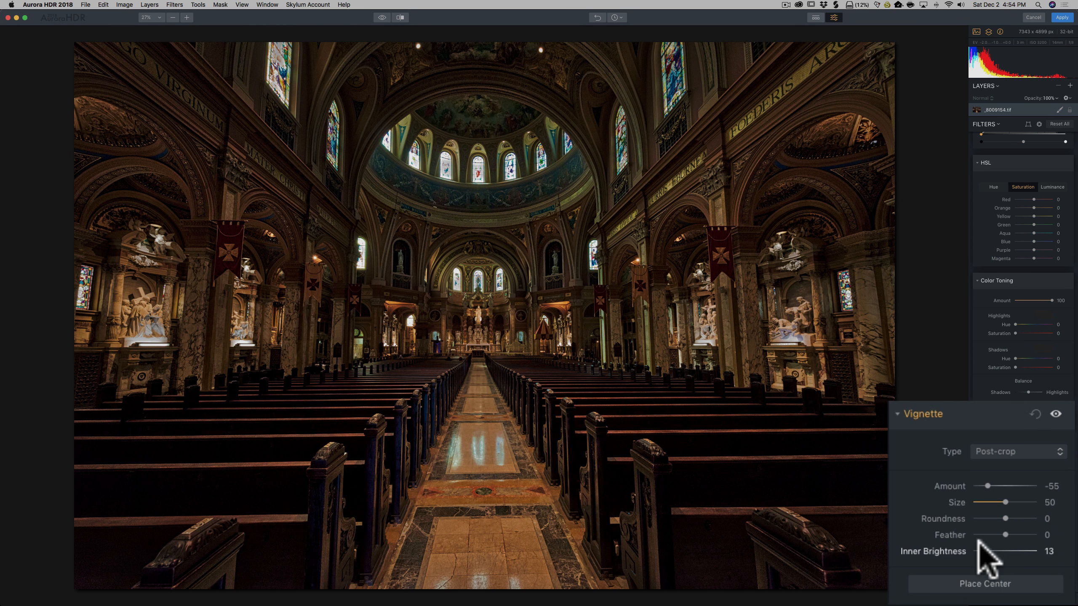
Cool the photo's white balance in HDR Basic with a Temperature of -25 and a Tint of 7
scroll(1014, 261, "up", 15)
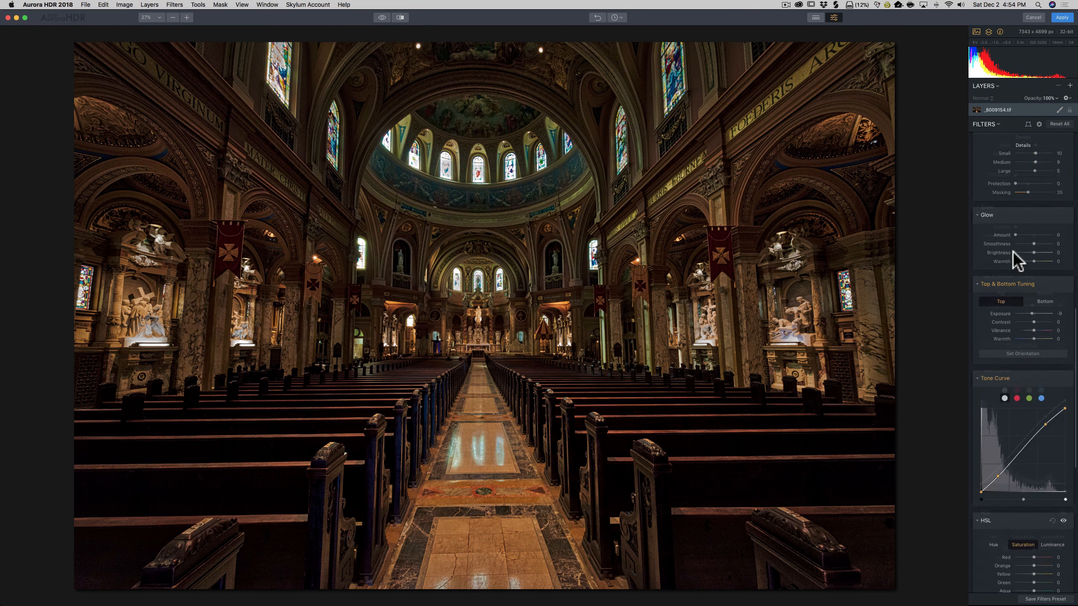
scroll(1015, 259, "up", 15)
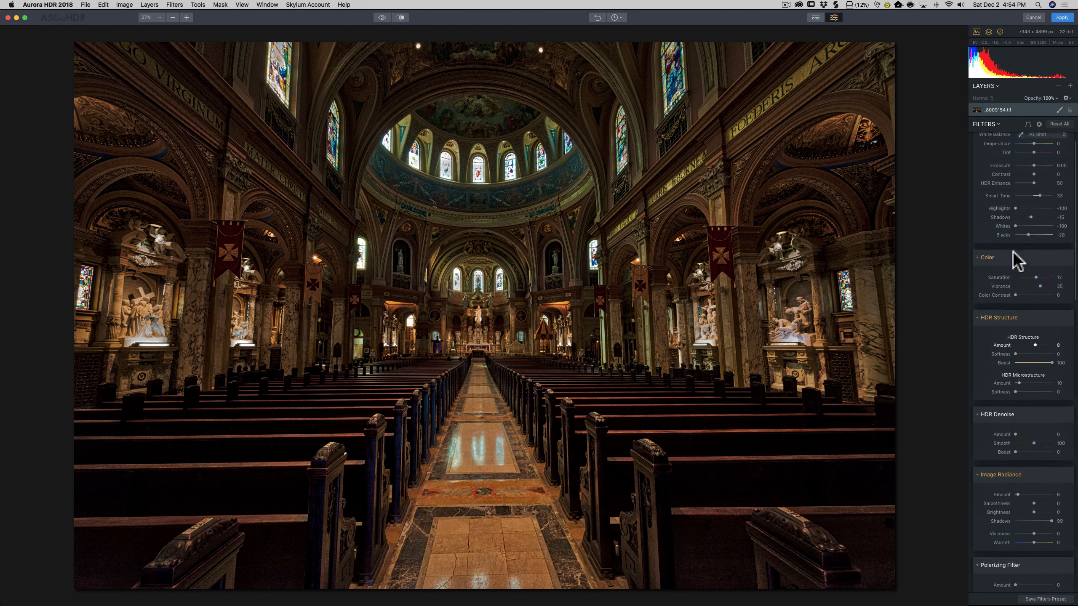
scroll(1017, 261, "up", 3)
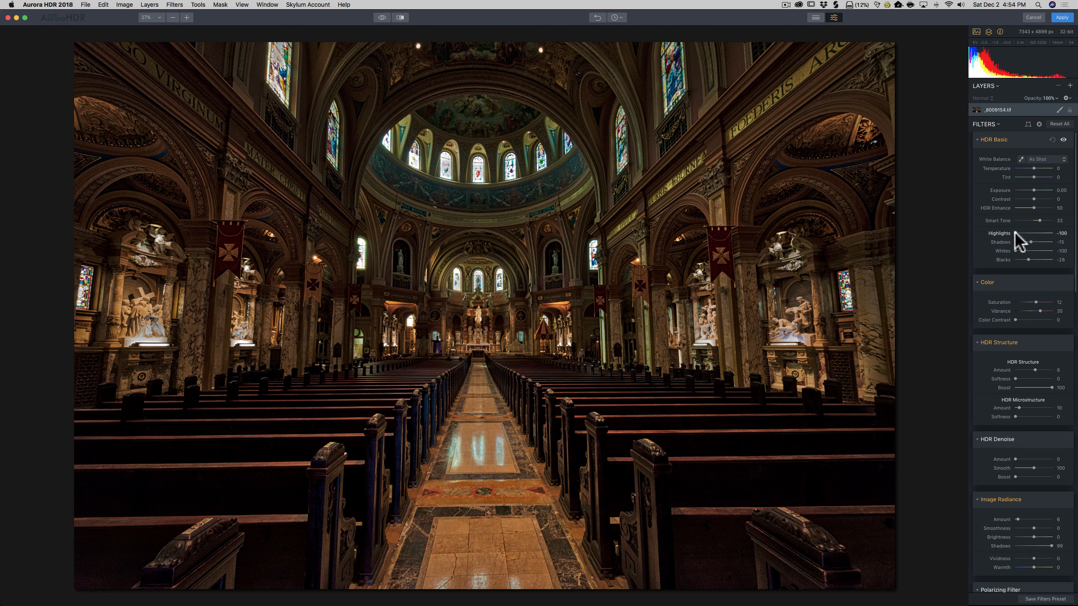
scroll(1032, 246, "down", 1)
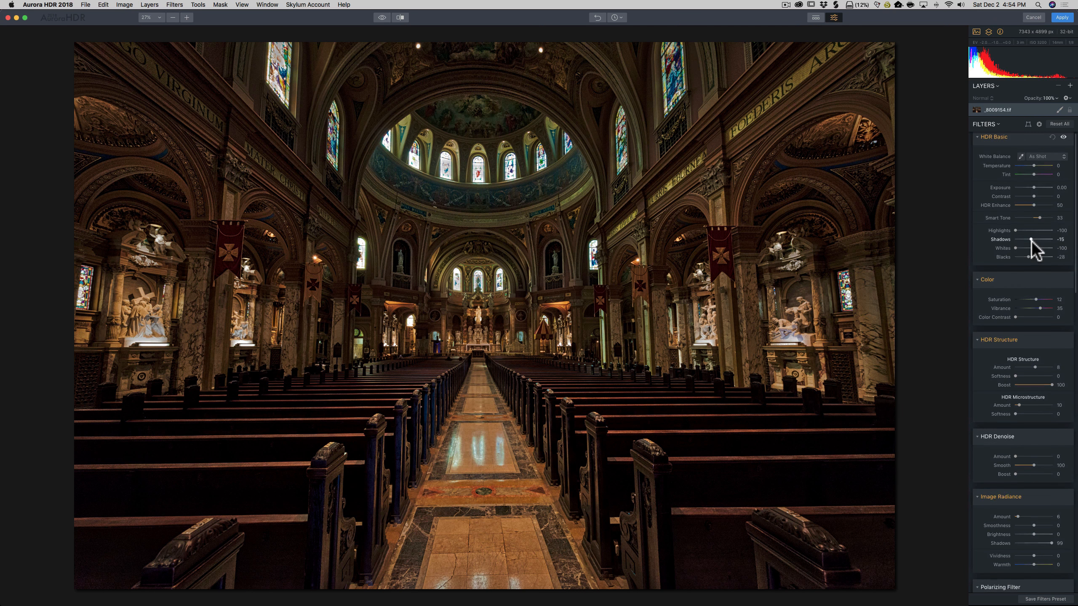
scroll(1031, 243, "up", 1)
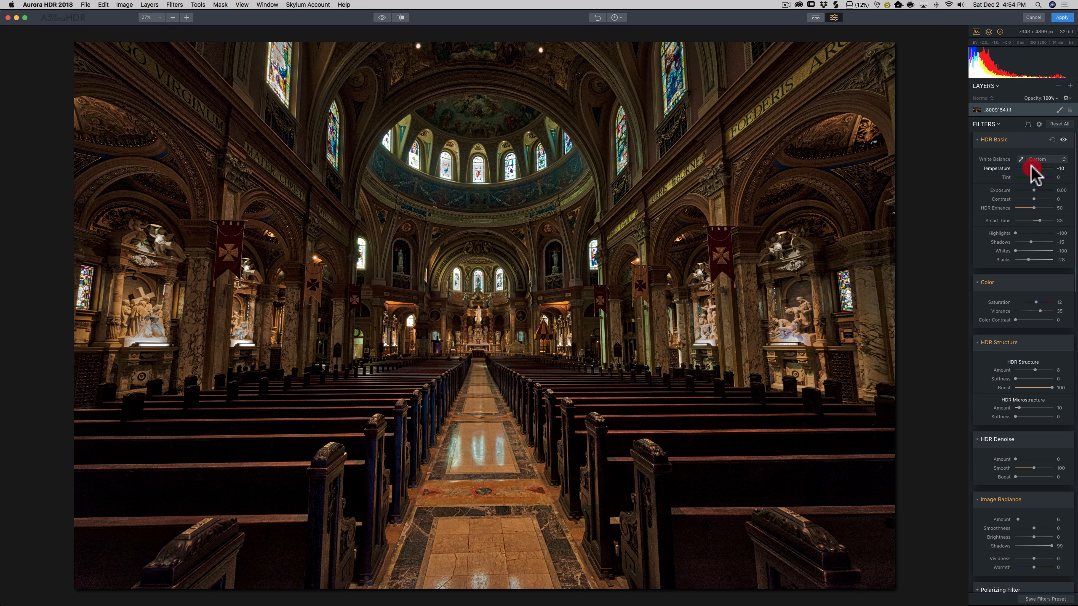
left_click_drag(1030, 167, 1028, 167)
left_click(1033, 176)
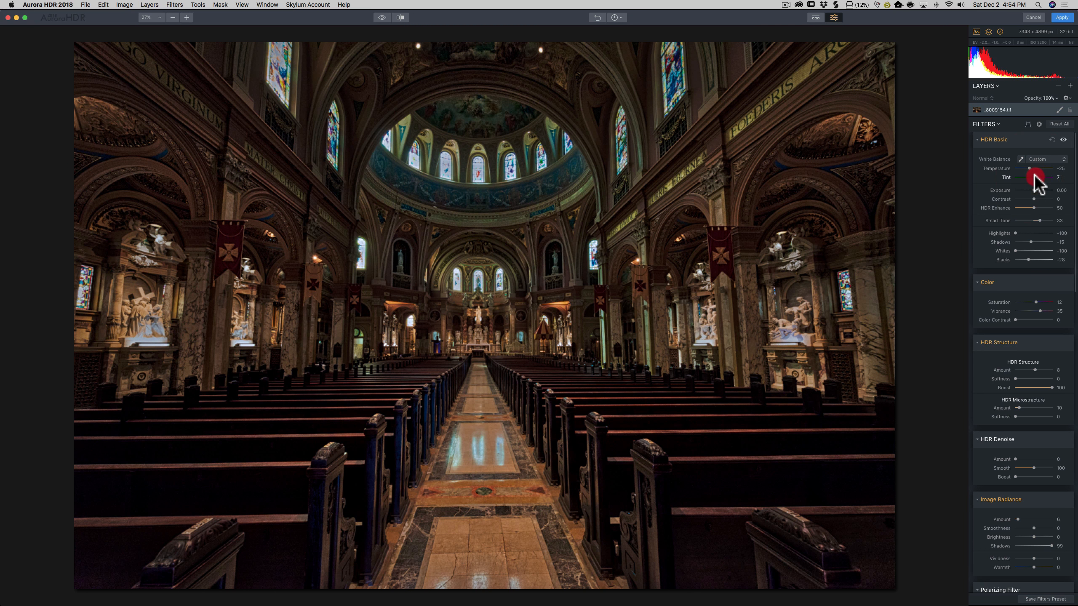
Brighten the church interior by raising Smart Tone to 61 in HDR Basic
scroll(1030, 193, "down", 3)
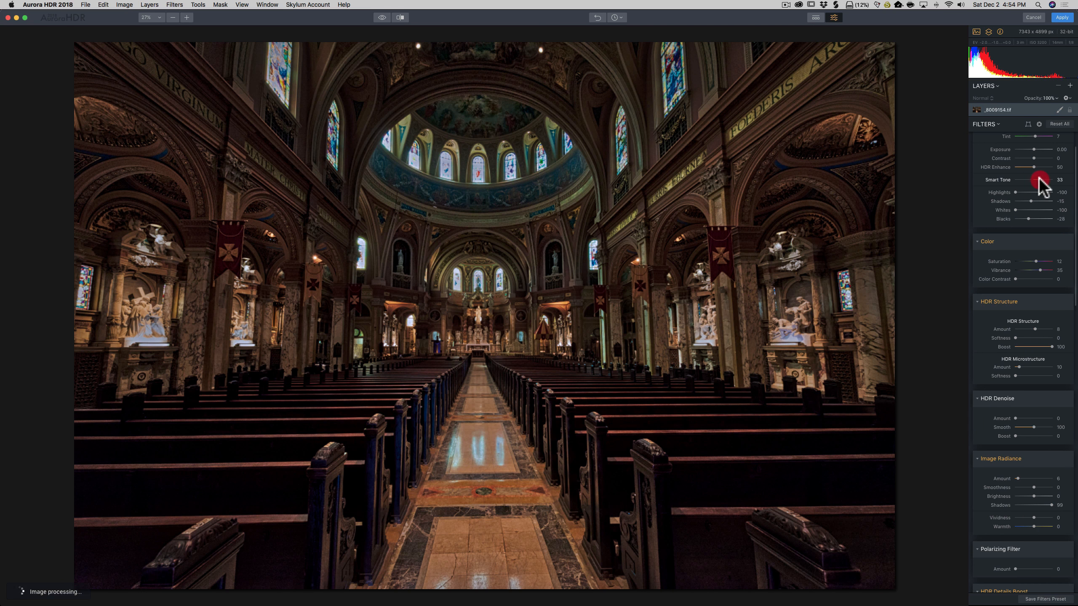
left_click_drag(1041, 180, 1042, 181)
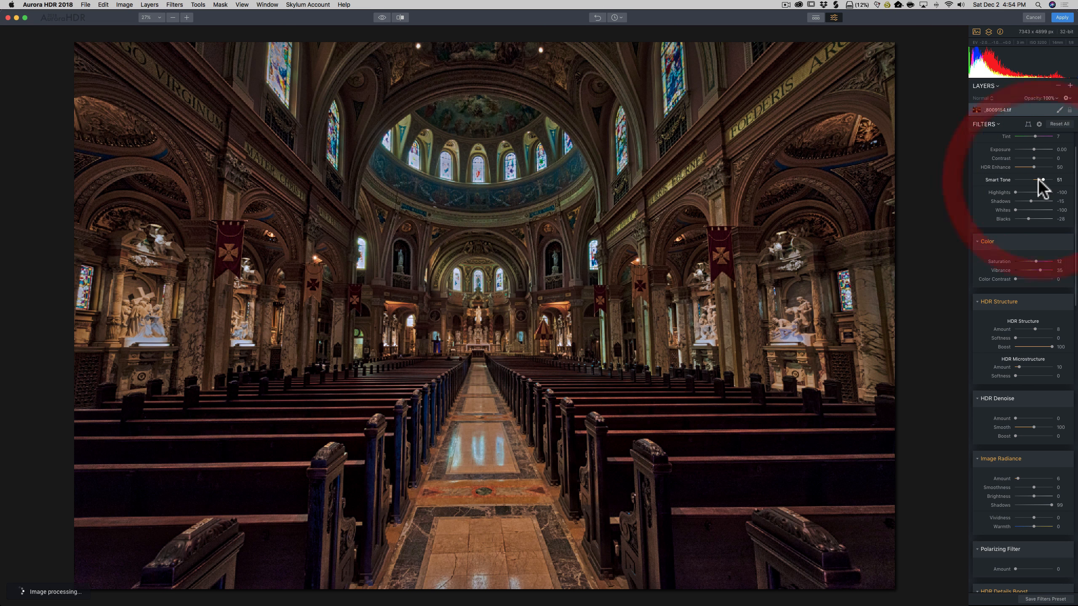
left_click_drag(1044, 179, 1046, 179)
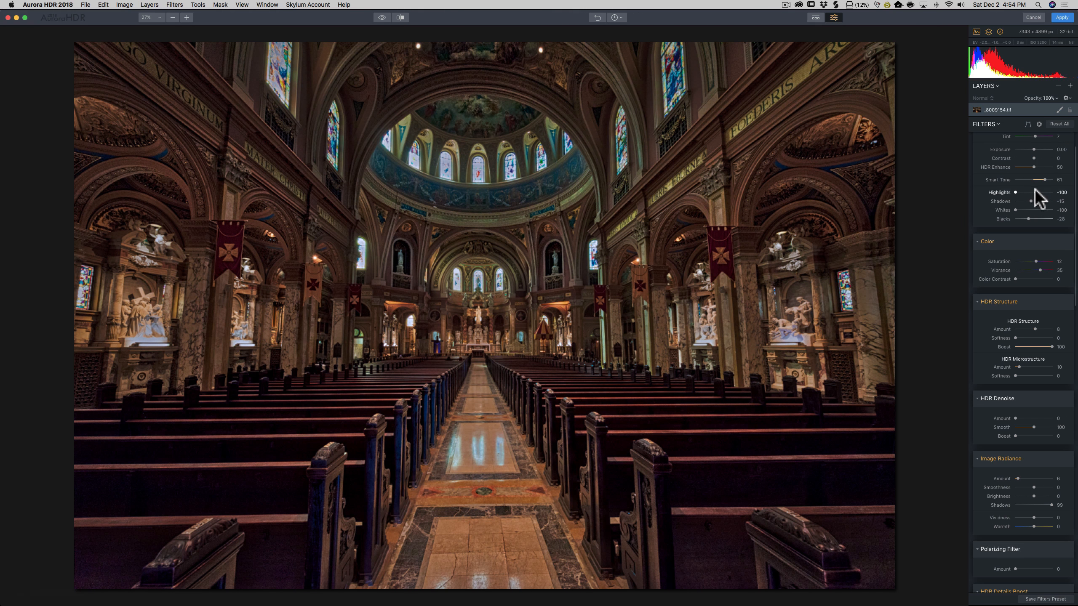
Apply all filter edits to send the photo back to Lightroom, and select the AuroraHDR2018-edit TIFF in the filmstrip
scroll(1029, 210, "down", 5)
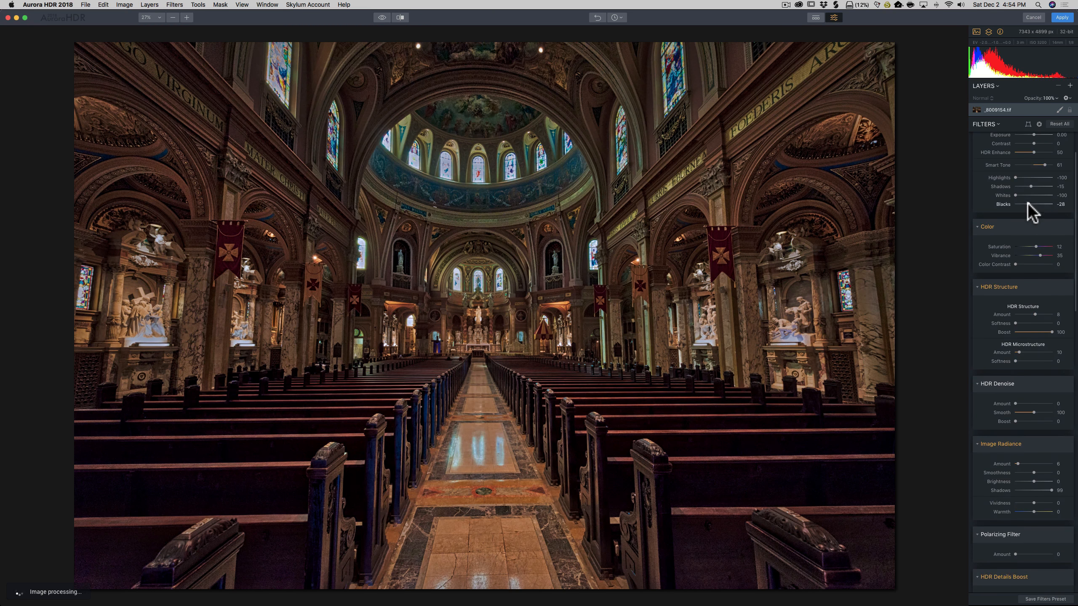
scroll(1028, 206, "down", 5)
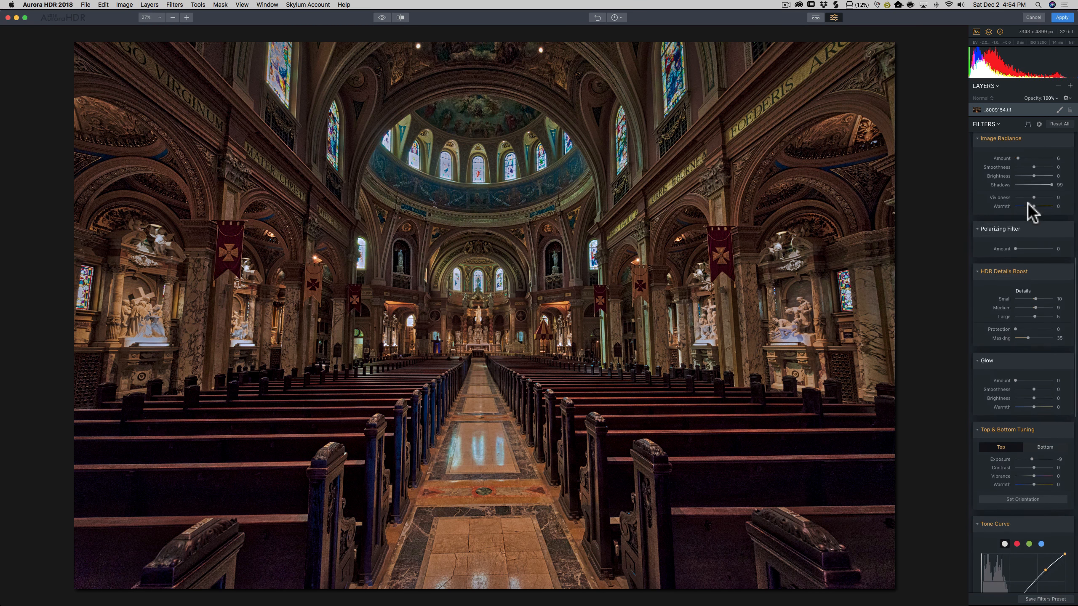
scroll(1028, 204, "up", 9)
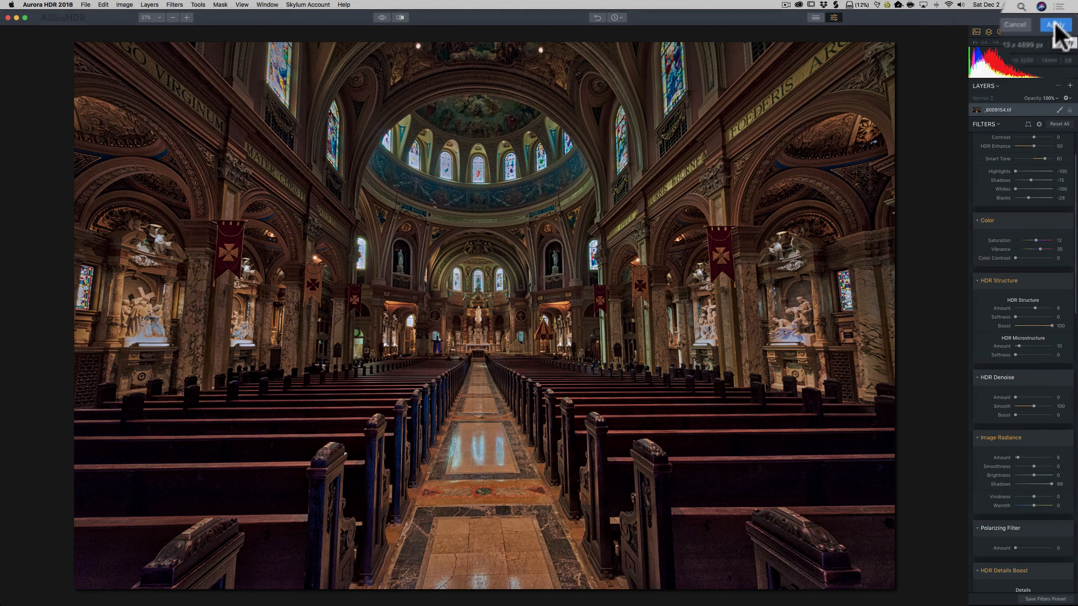
left_click(1061, 18)
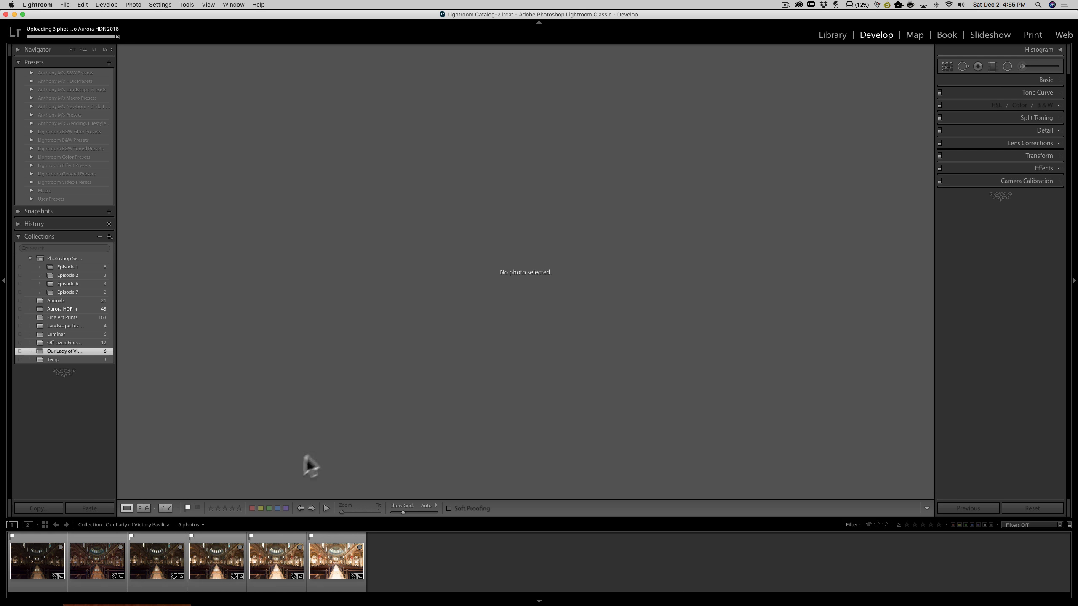
left_click(101, 561)
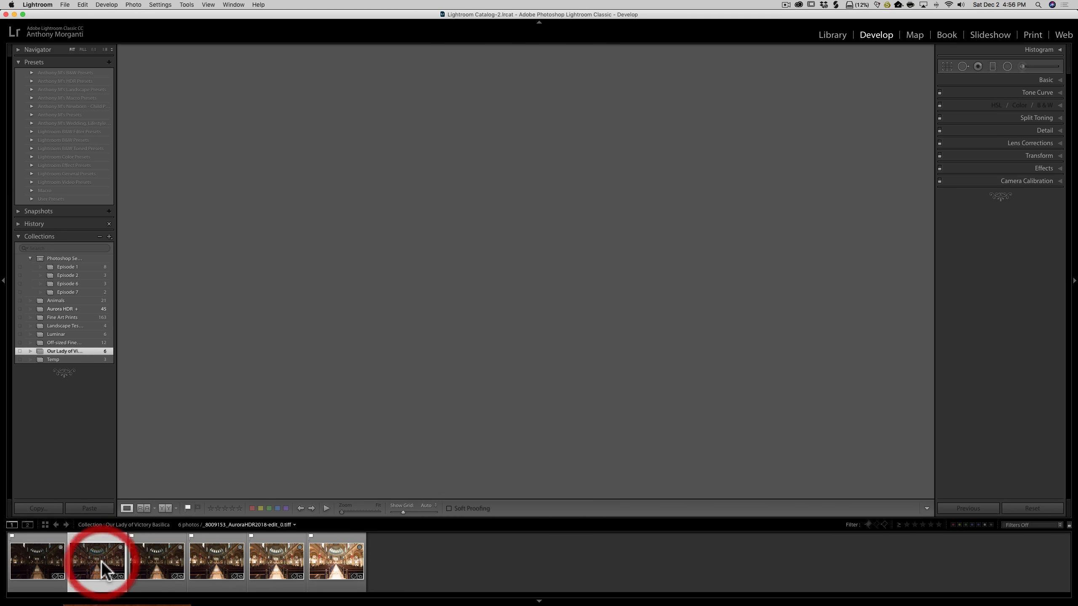